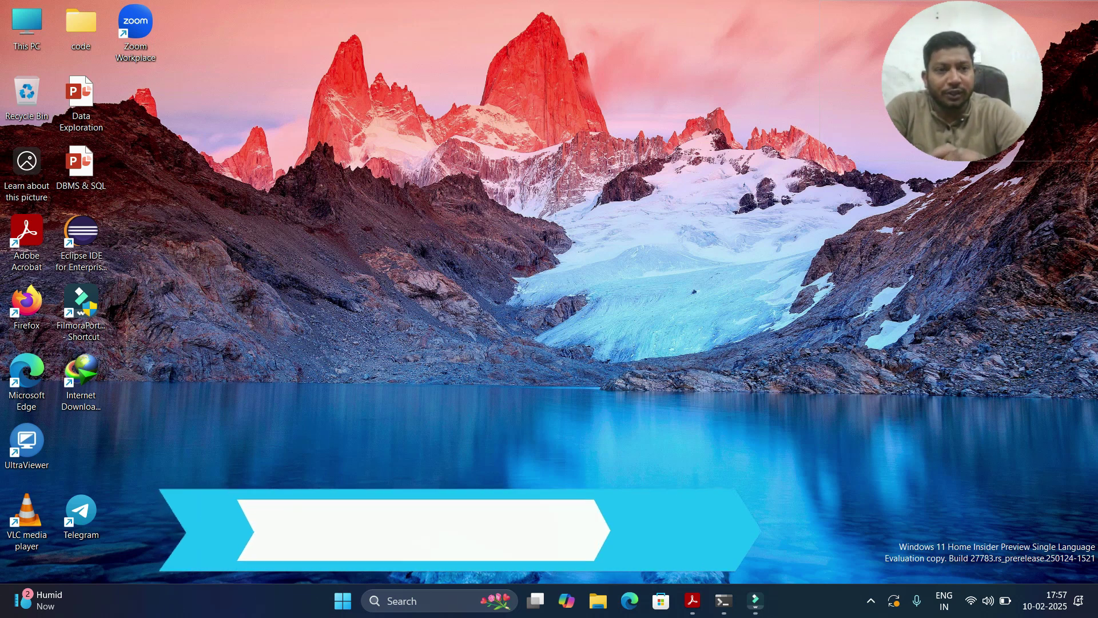
# Step: Launch Excel from the Windows Run prompt and create a blank workbook
pyautogui.press('super+r')
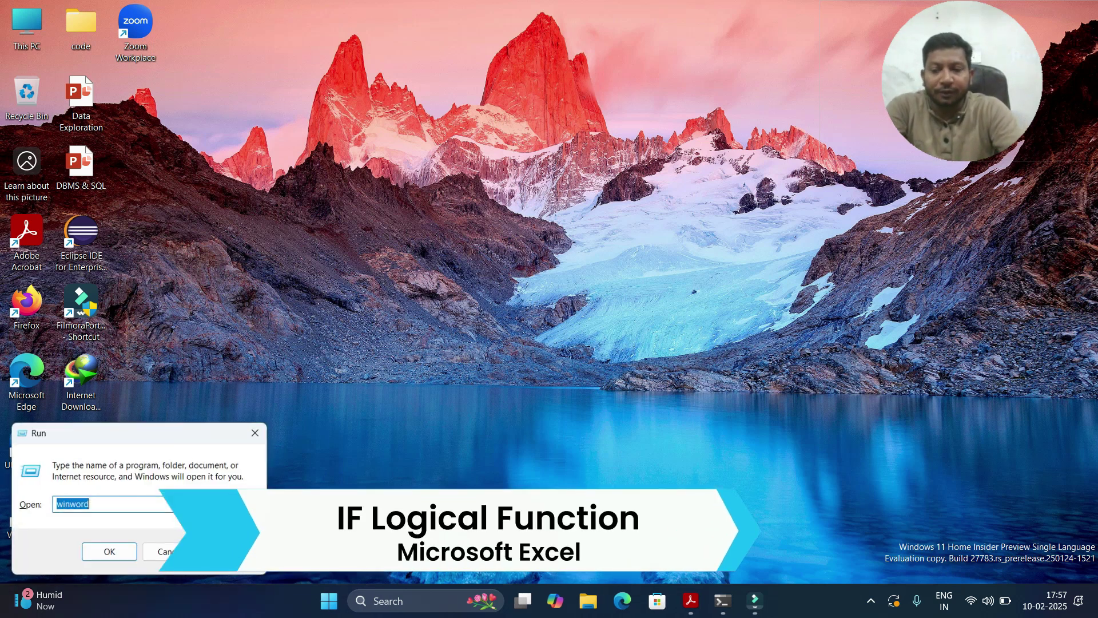
pyautogui.write('excel')
pyautogui.press('Return')
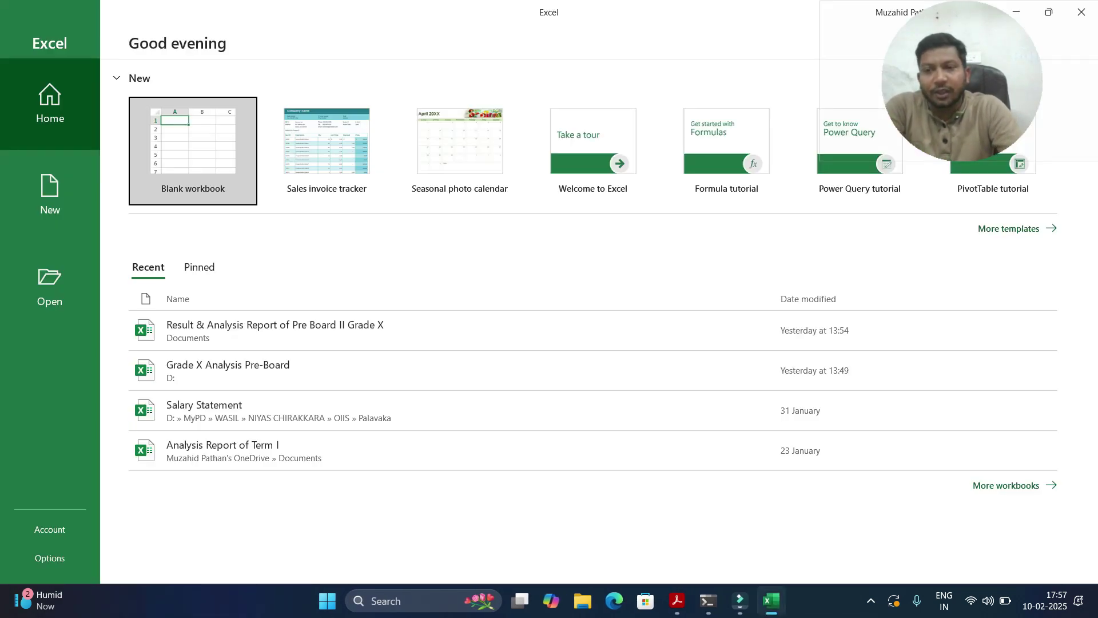
pyautogui.press('Return')
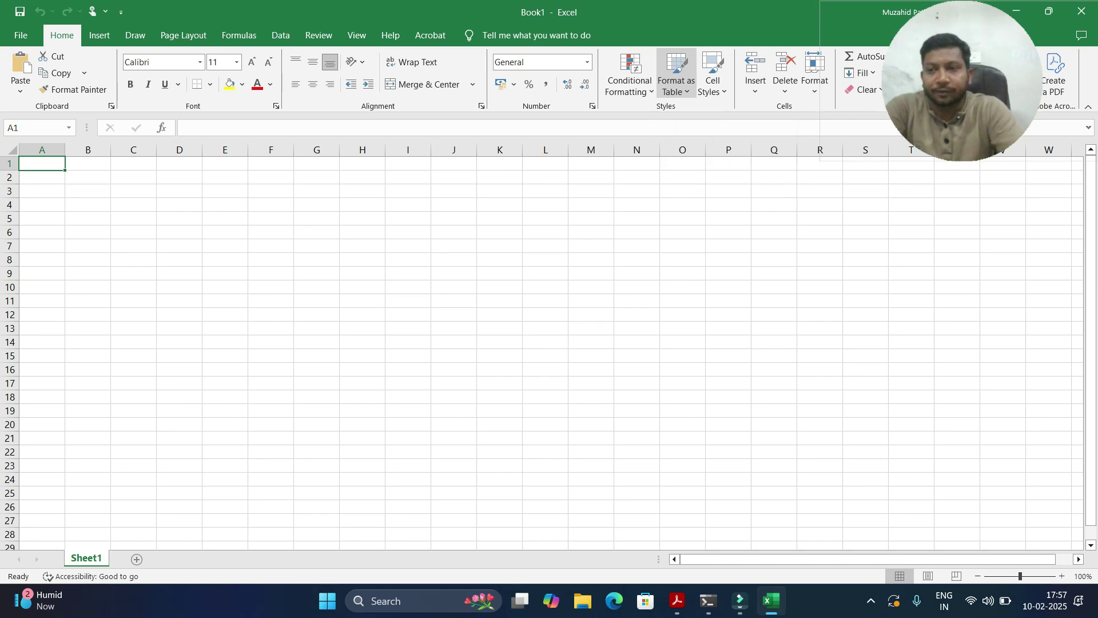
# Step: Enter the heading "Boolean Value" in cell A1 and the item "1. True" in A2
pyautogui.write('Boolean  Value')
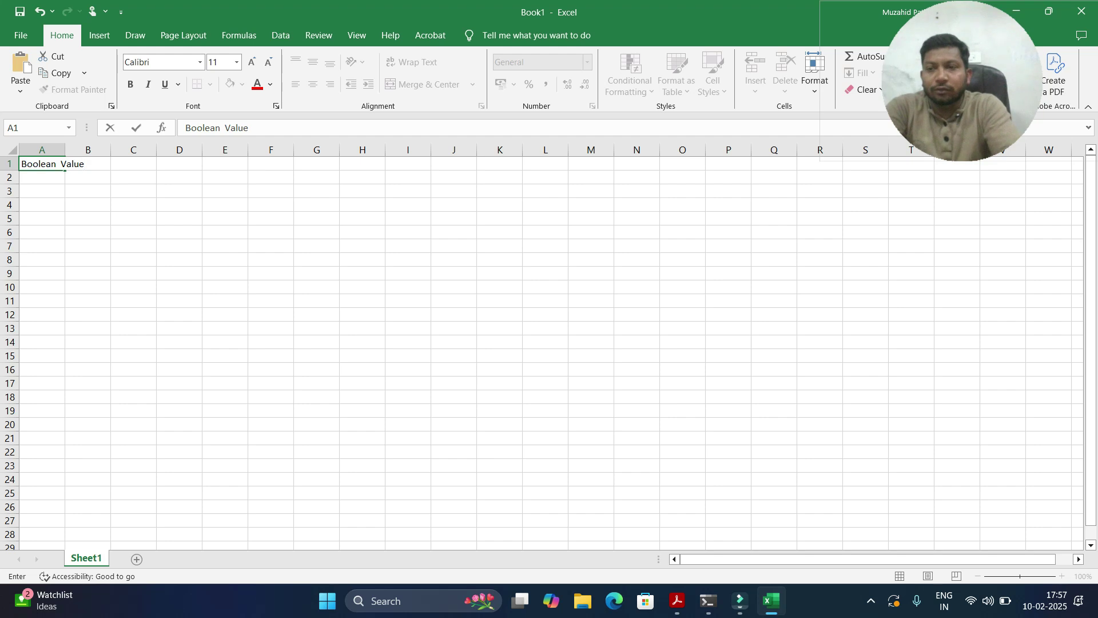
pyautogui.press('Return')
pyautogui.write('1')
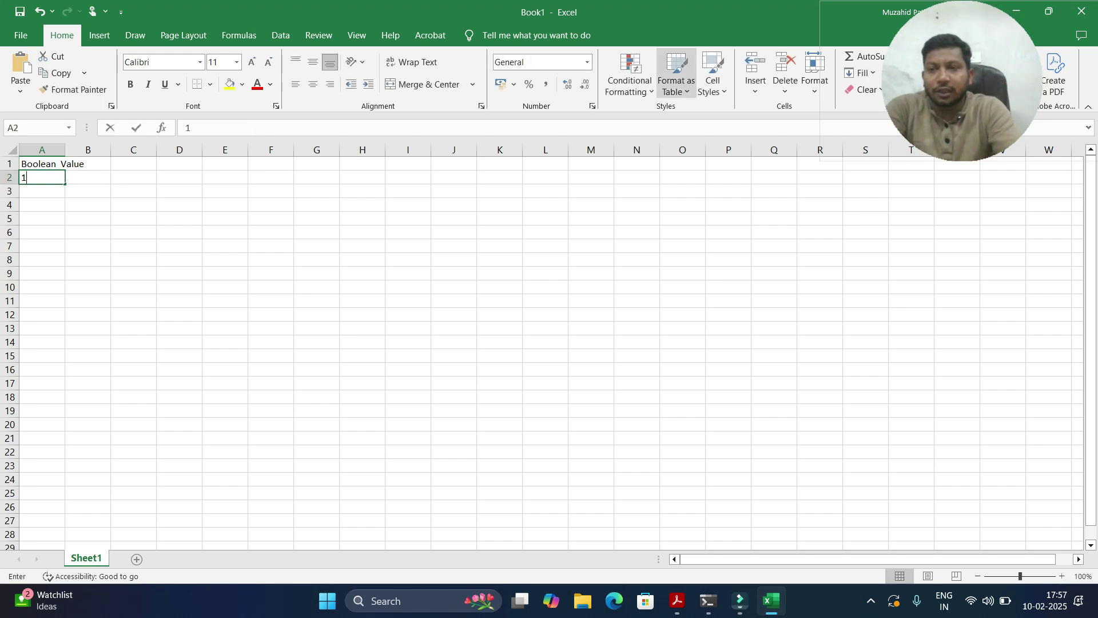
pyautogui.write('. T')
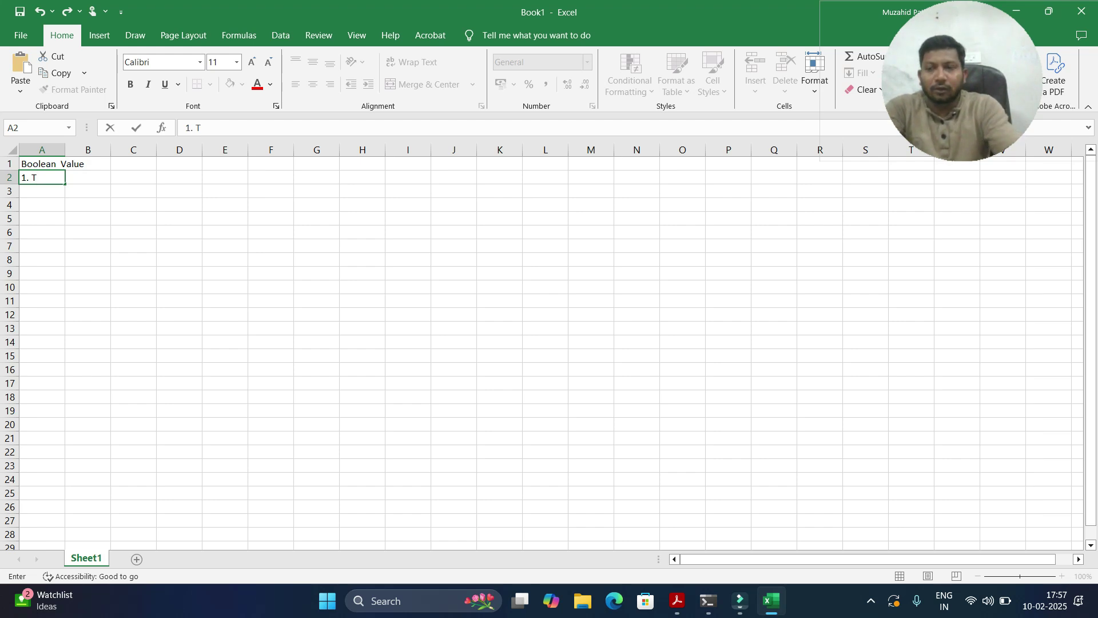
pyautogui.write('R')
pyautogui.press('BackSpace')
pyautogui.write('rue')
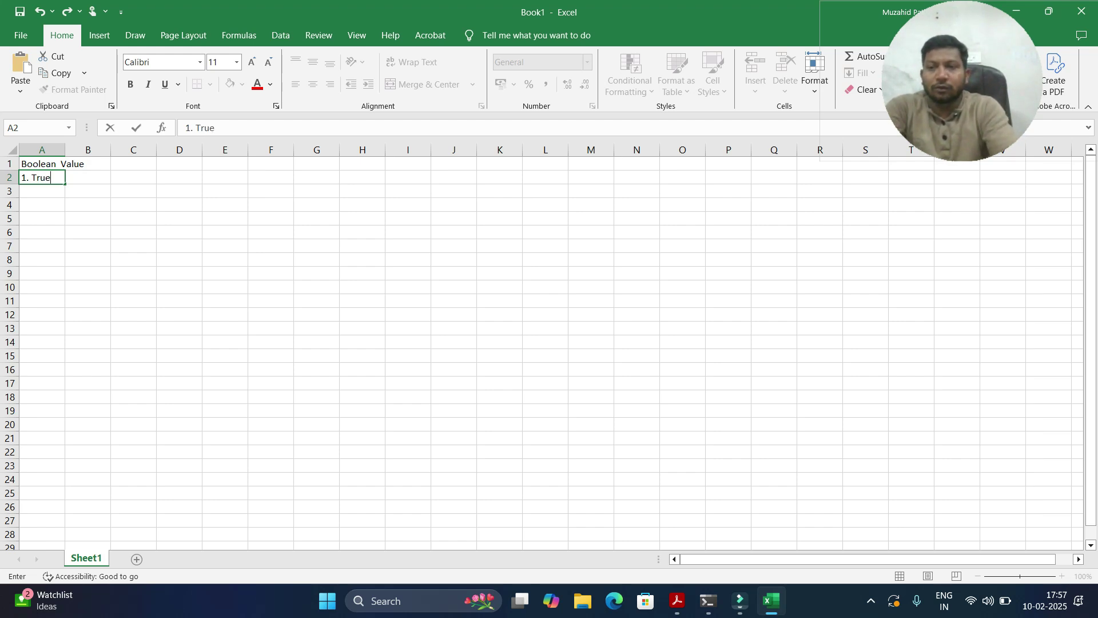
pyautogui.press('Return')
# Step: Add the second Boolean item "2. False" in cell A3
pyautogui.scroll(6, 549, 343)
pyautogui.scroll(5, 548, 343)
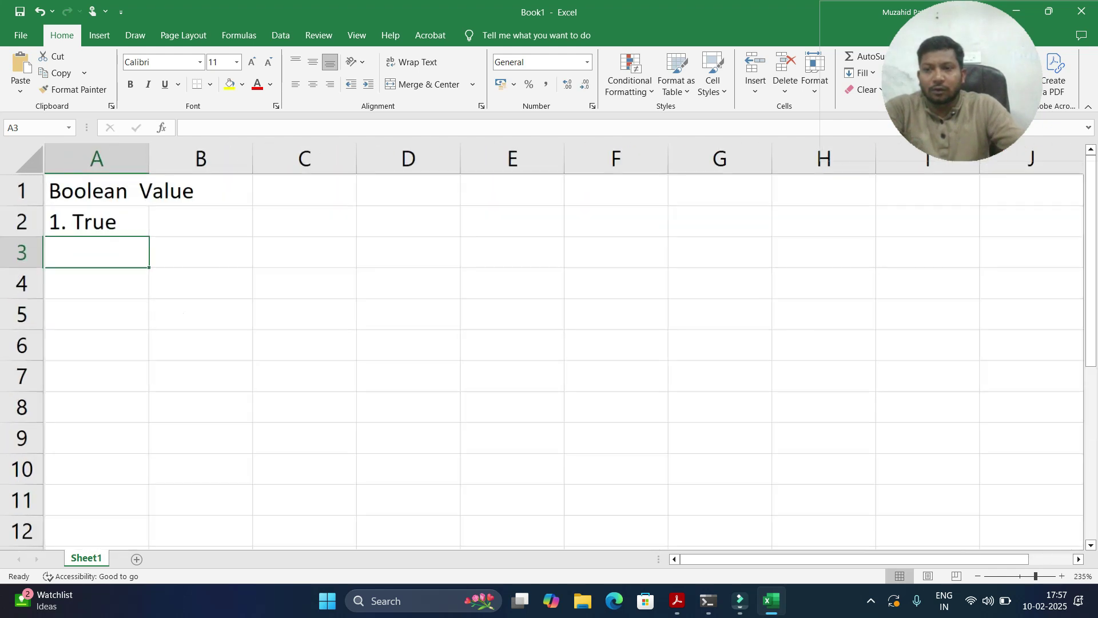
pyautogui.write('2.')
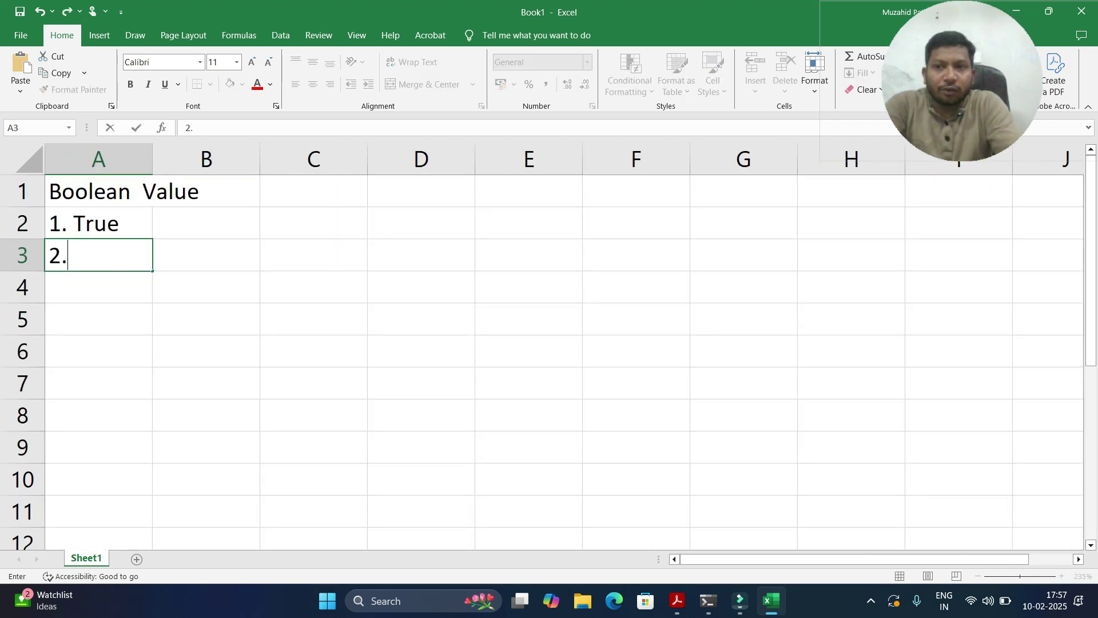
pyautogui.write(' False')
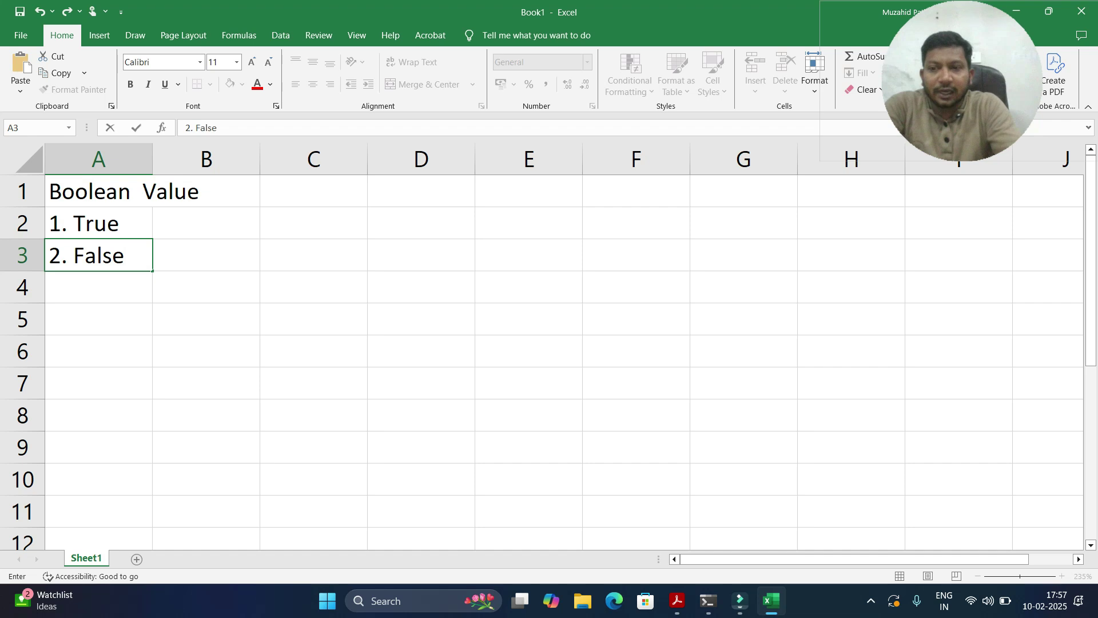
pyautogui.press('Return')
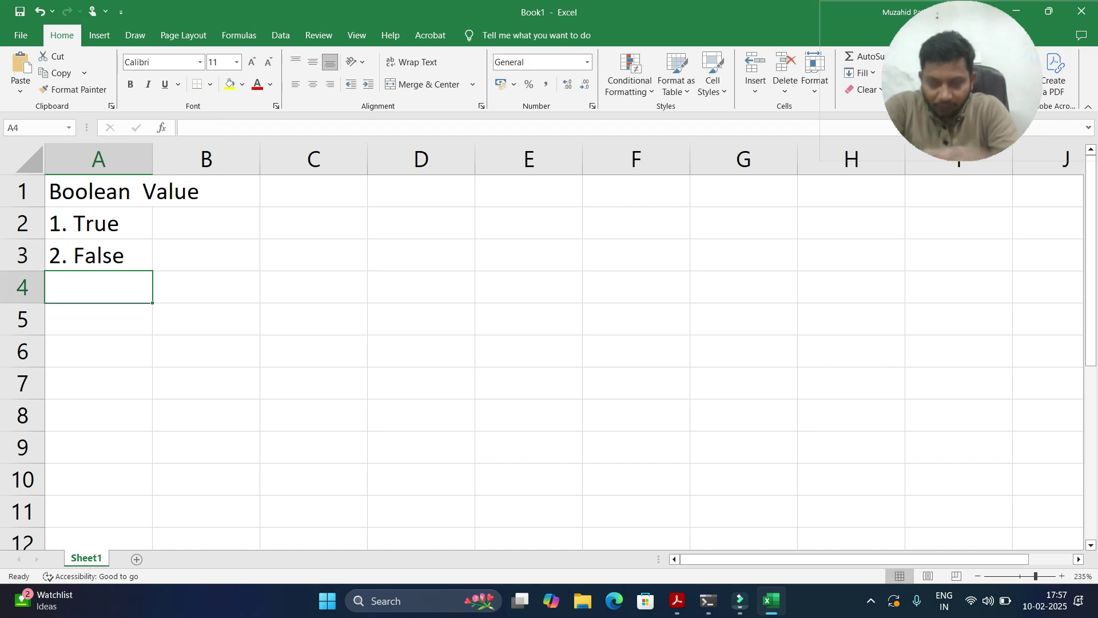
# Step: Enter the heading "Relational Operator" in cell C1
pyautogui.press('Up')
pyautogui.press('Up')
pyautogui.press('Up')
pyautogui.press('Right')
pyautogui.press('Right')
pyautogui.press('Right')
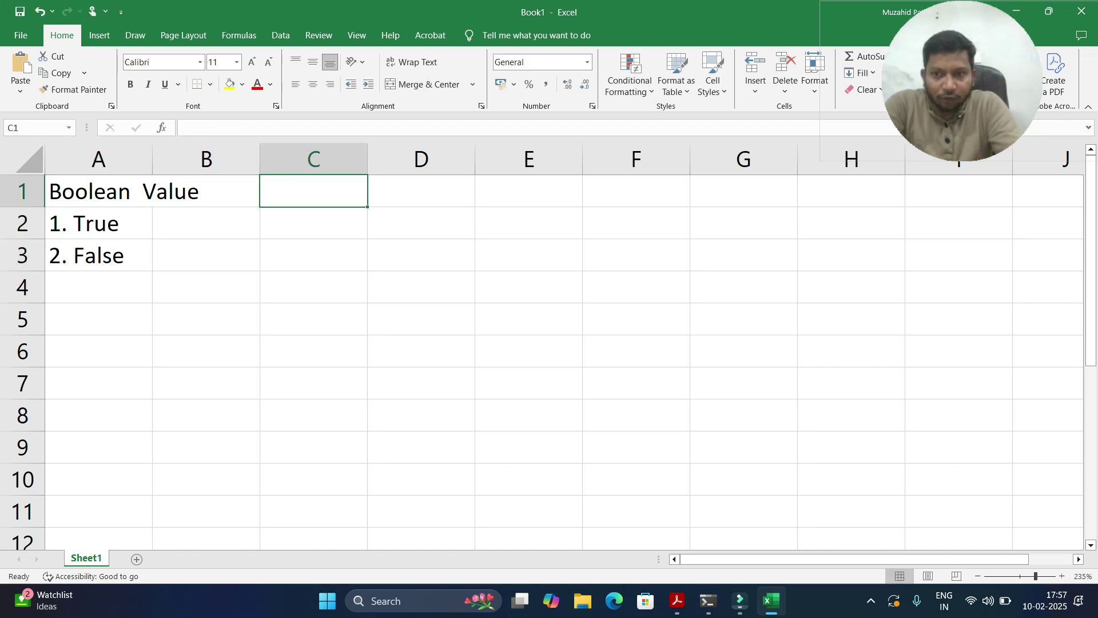
pyautogui.press('Left')
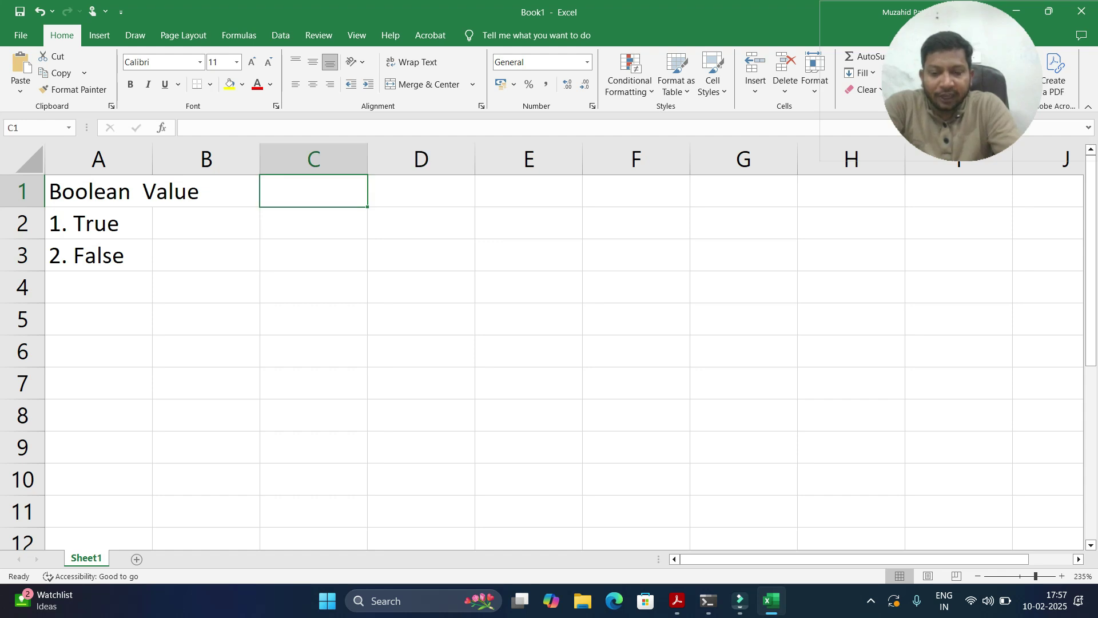
pyautogui.write('Relationa')
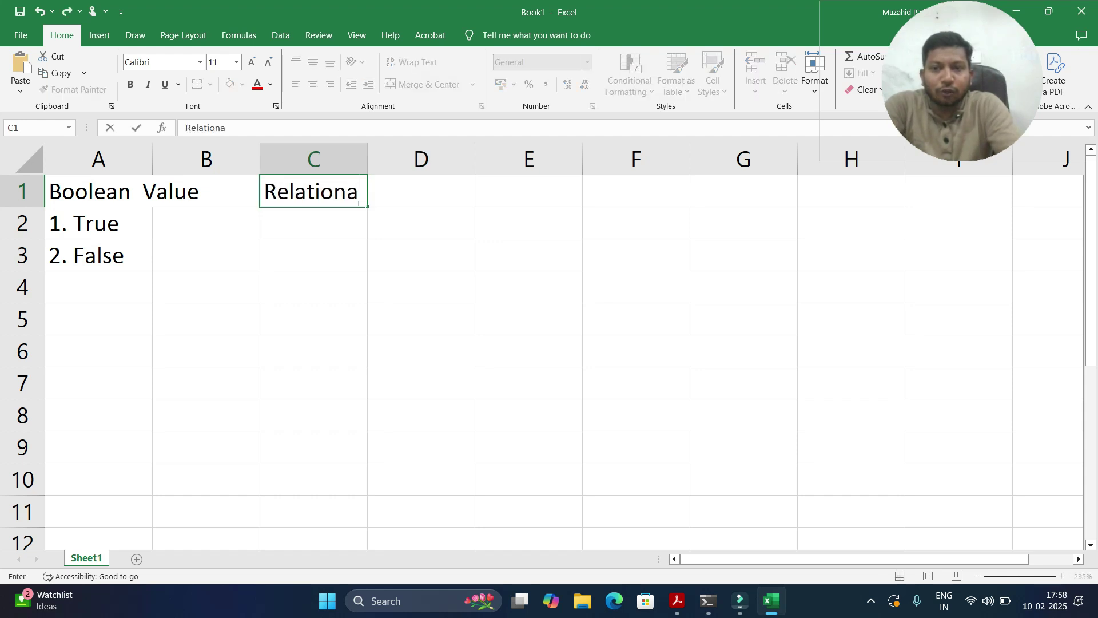
pyautogui.write('l ')
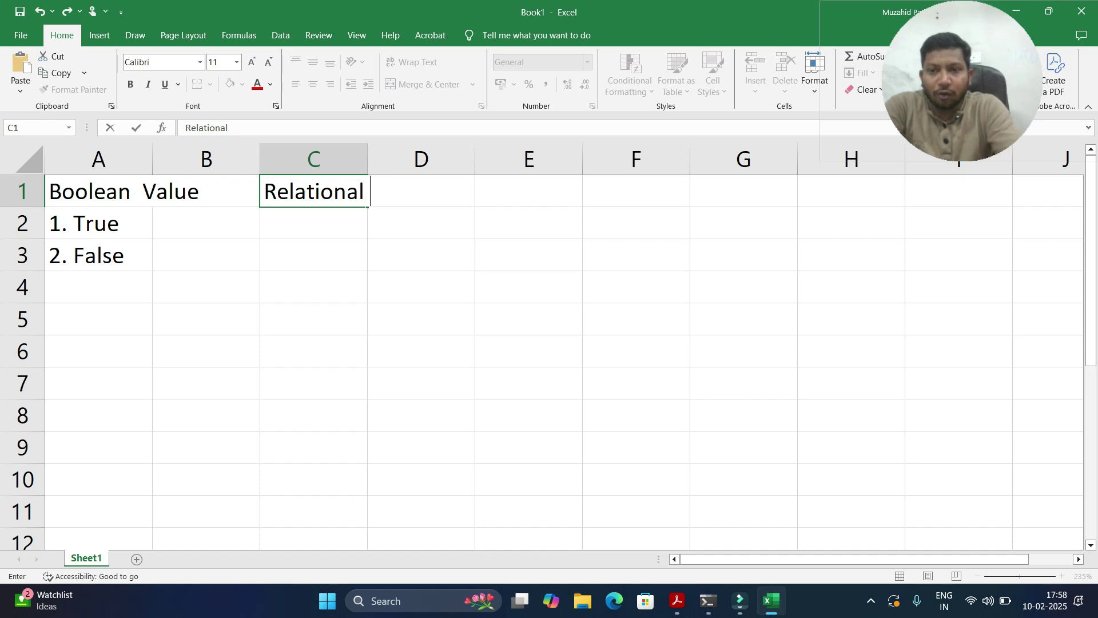
pyautogui.write('Operaotr')
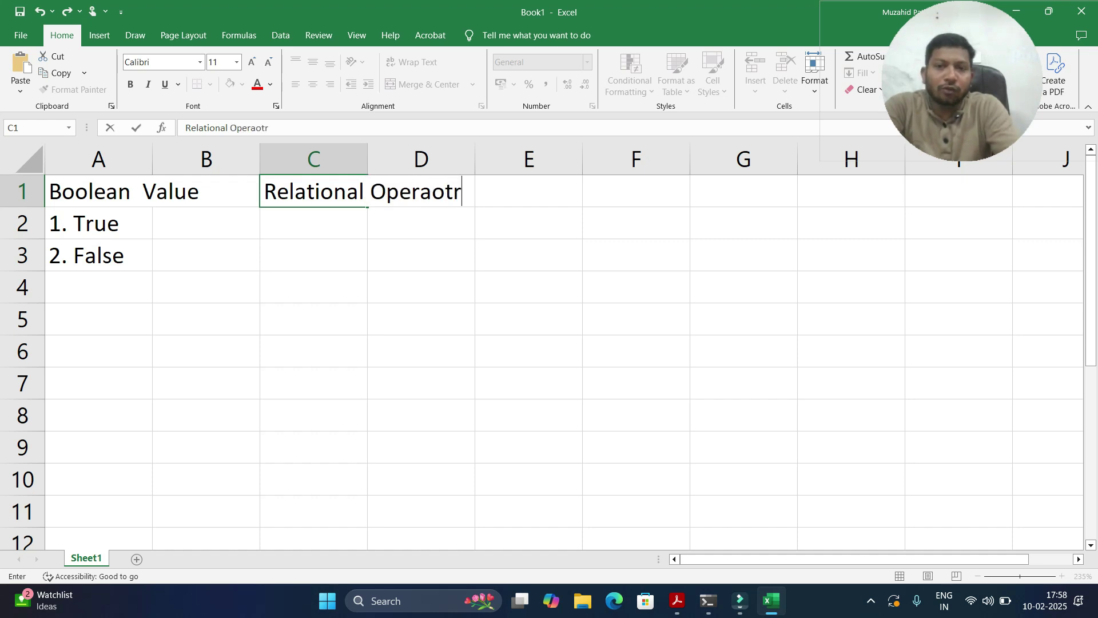
pyautogui.press('BackSpace')
pyautogui.press('BackSpace')
pyautogui.press('BackSpace')
pyautogui.write('tor')
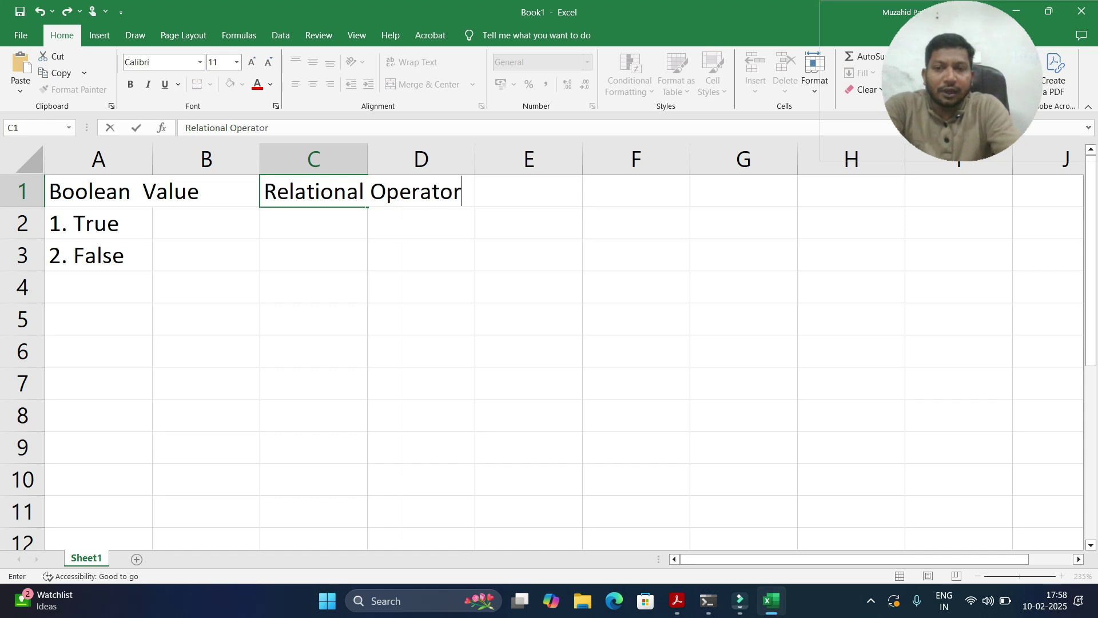
pyautogui.press('Return')
# Step: List the relational operators >, <, >=, <=, = and != in cells C2 to C7
pyautogui.write('>')
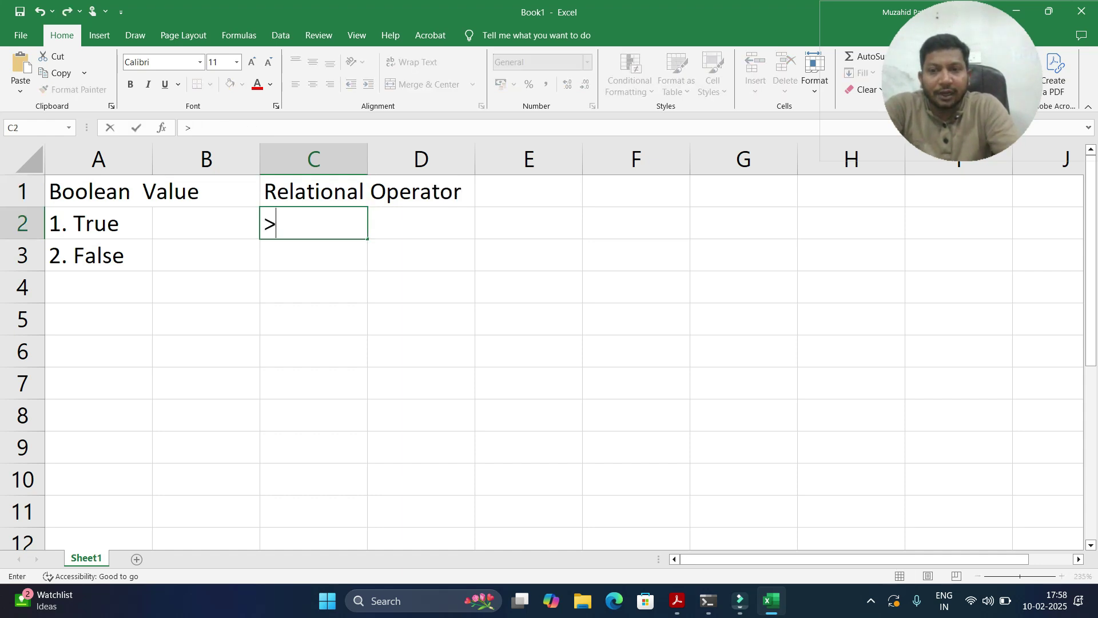
pyautogui.press('Return')
pyautogui.write('<')
pyautogui.press('Return')
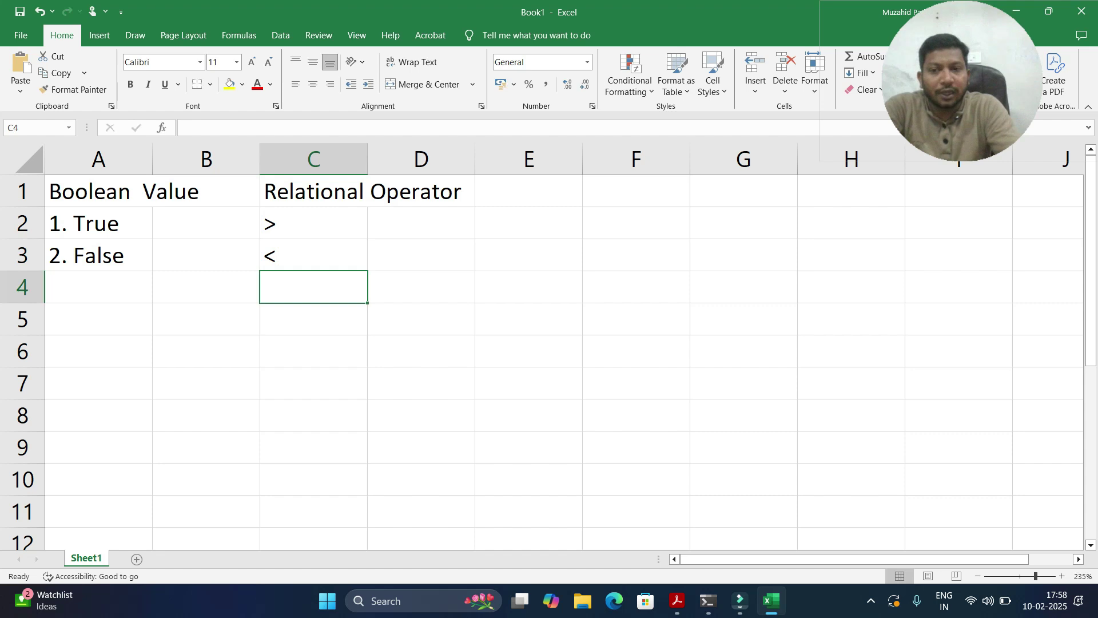
pyautogui.write('>=')
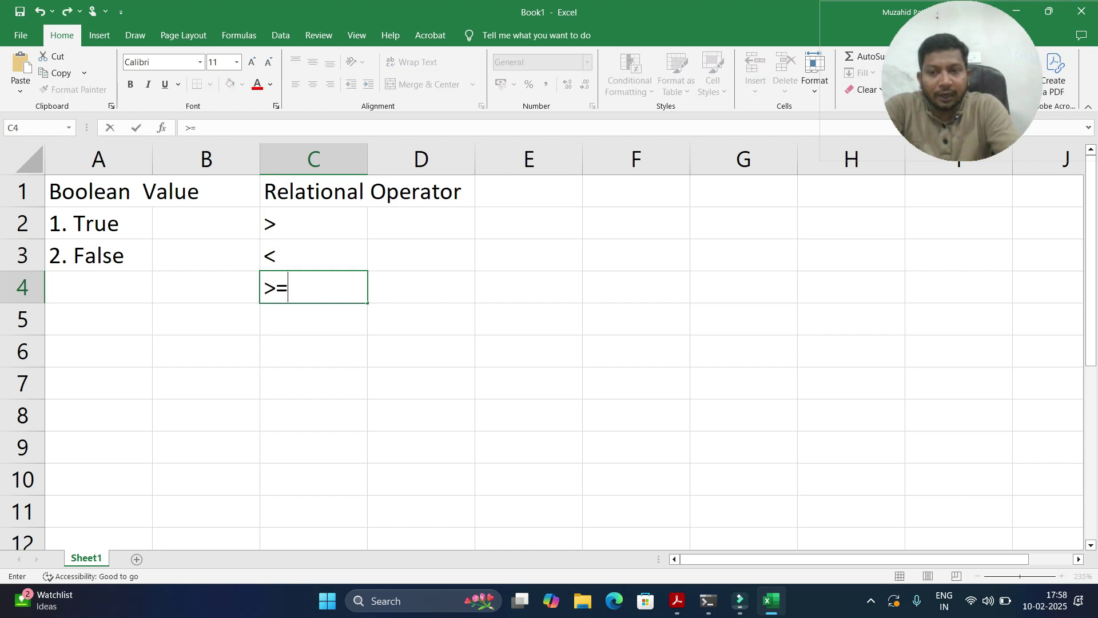
pyautogui.press('Return')
pyautogui.write('<=')
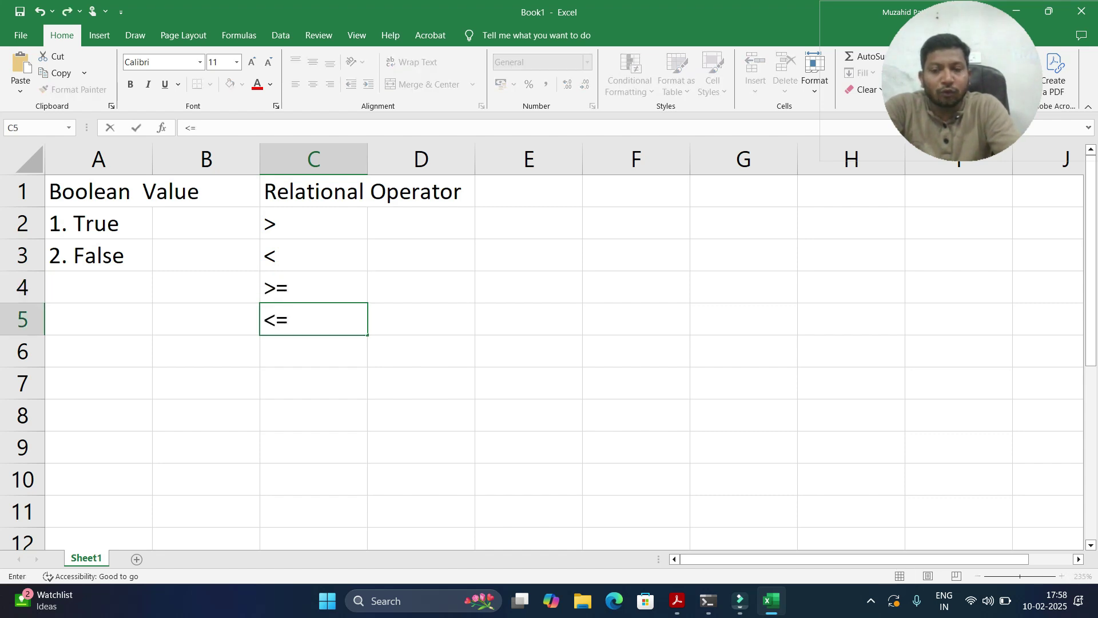
pyautogui.press('Return')
pyautogui.write('=')
pyautogui.press('Return')
pyautogui.write('!=')
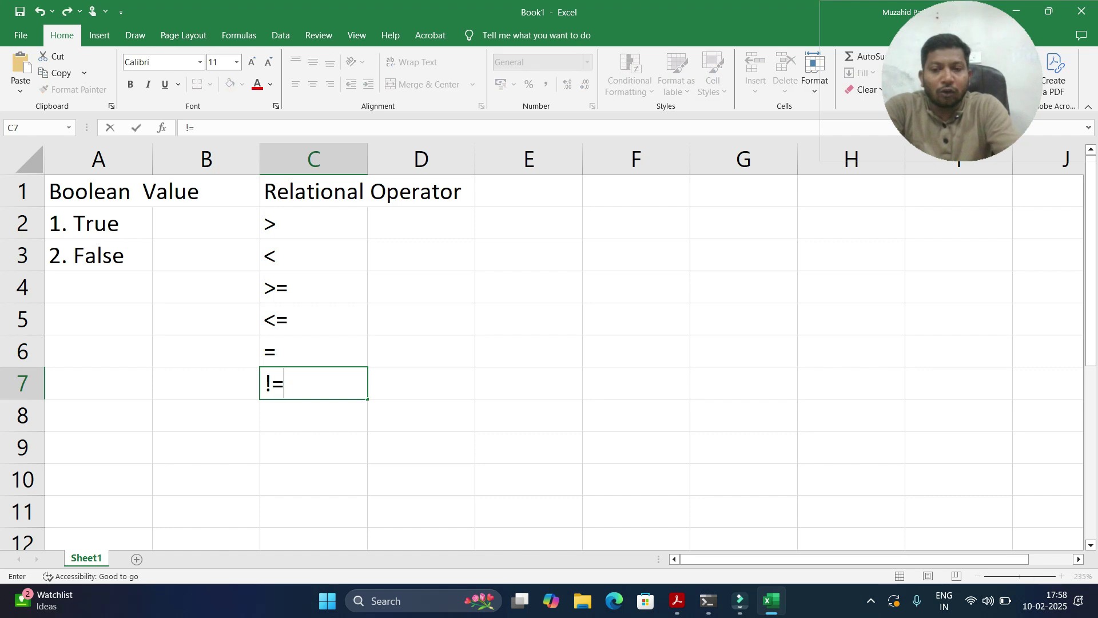
pyautogui.press('Return')
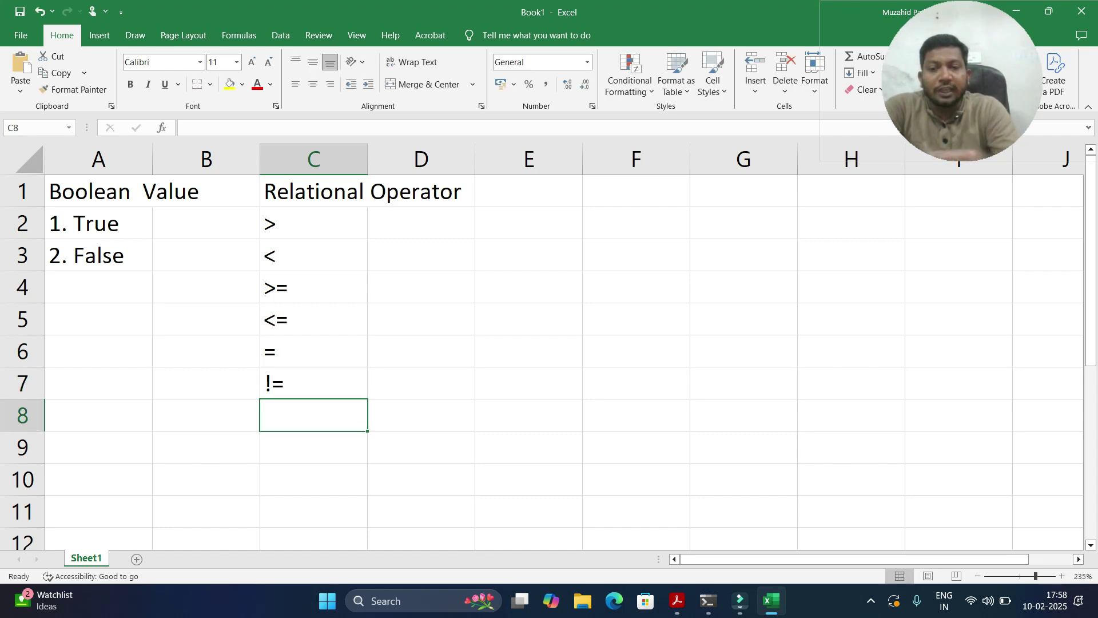
# Step: Try entering the comparison 5>3 without a leading equals sign in cell D2, and clear the cell
pyautogui.moveTo(313, 223); pyautogui.dragTo(312, 384)
pyautogui.click(421, 223)
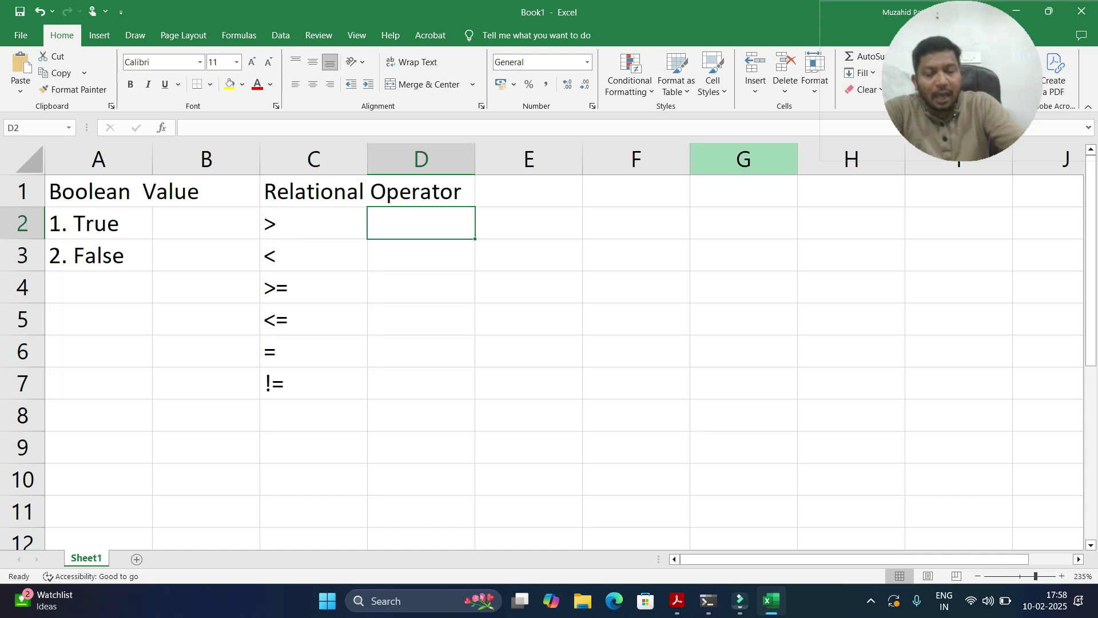
pyautogui.write('5>3')
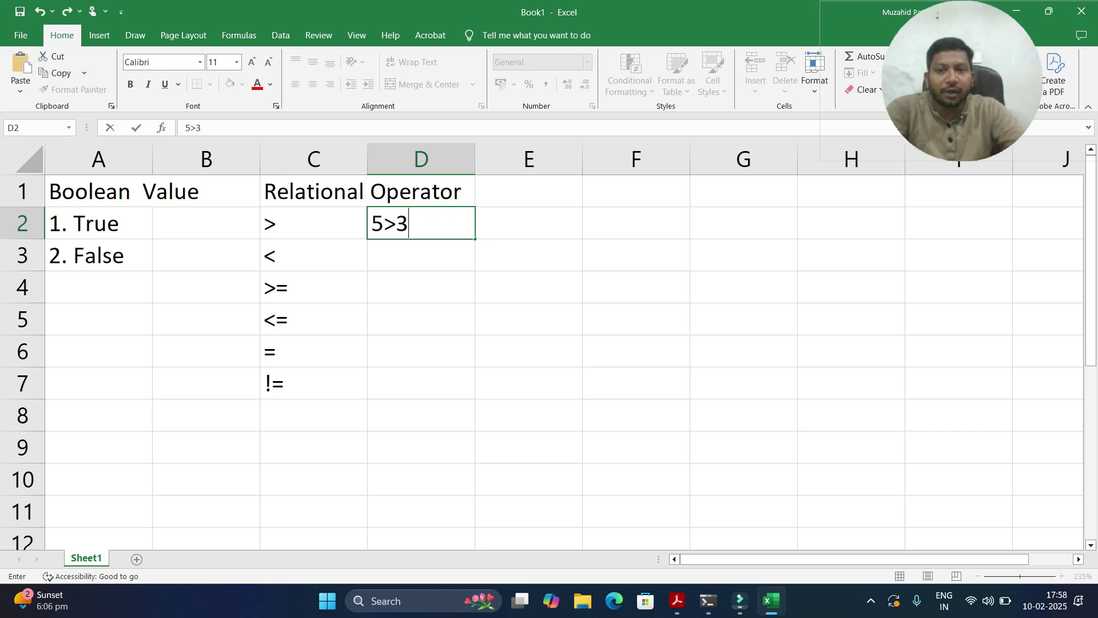
pyautogui.press('Return')
pyautogui.click(422, 223)
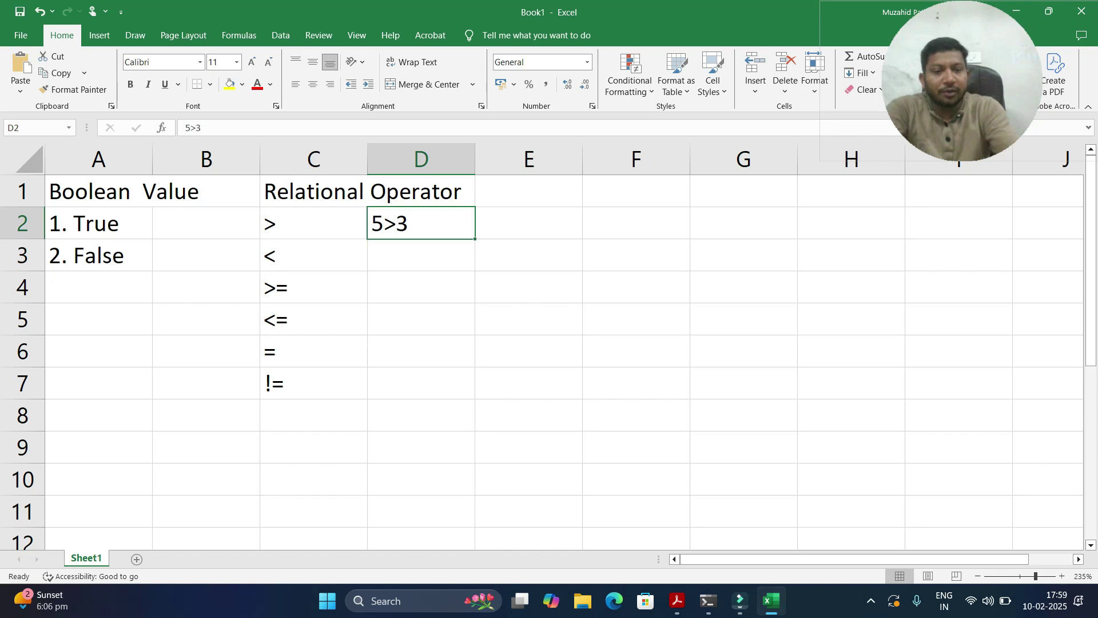
pyautogui.press('Delete')
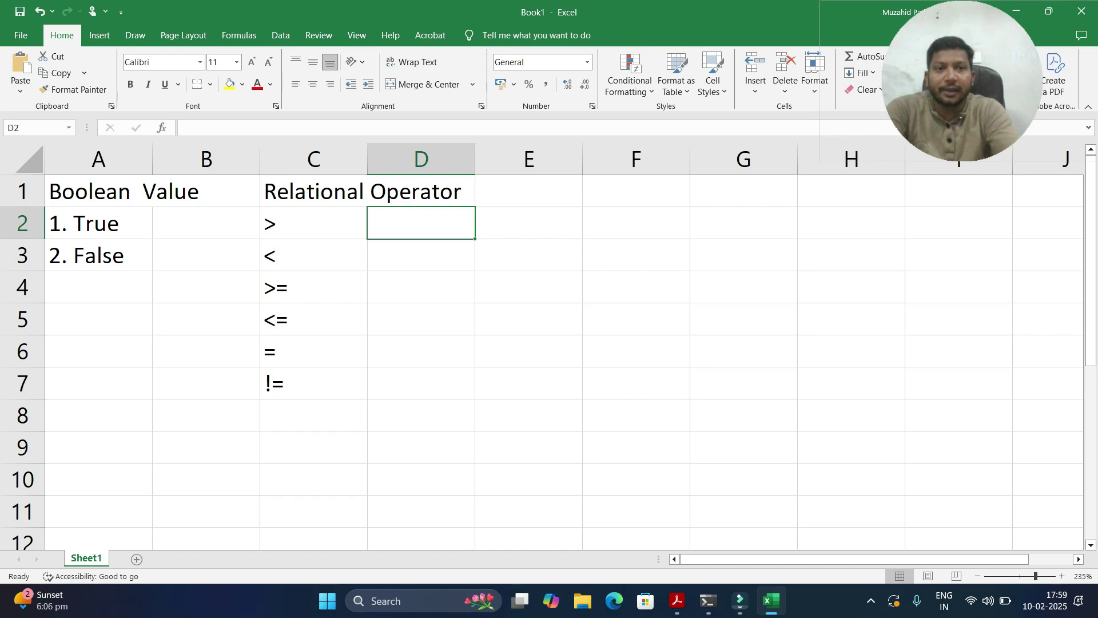
# Step: Enter the comparison formulas =5>3 in cell D2 and =5<3 in cell D3
pyautogui.write('=')
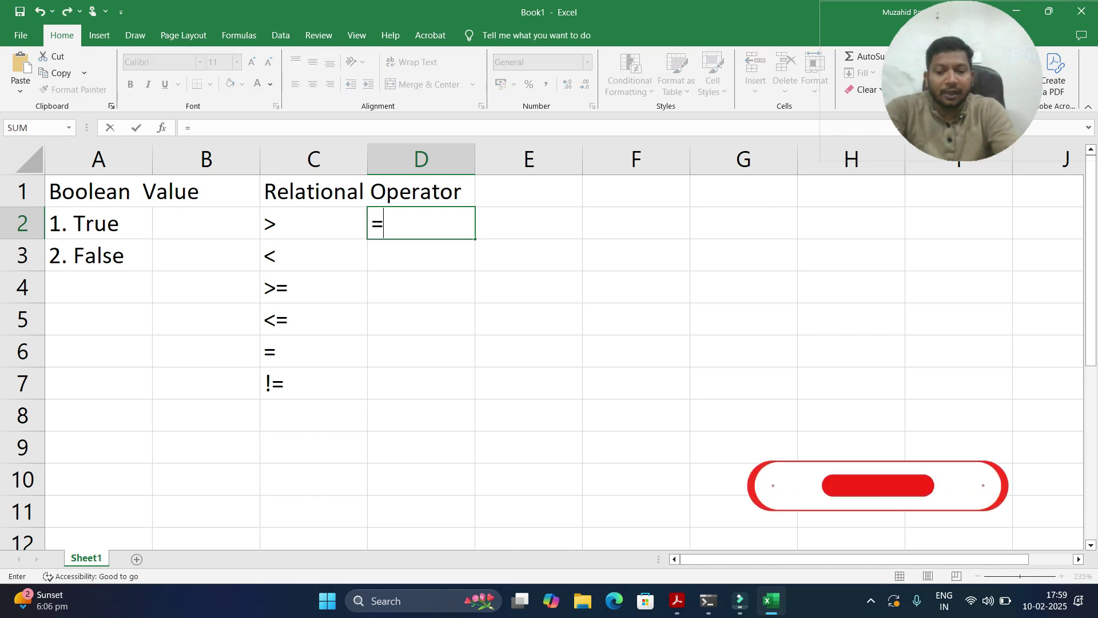
pyautogui.write('5>3')
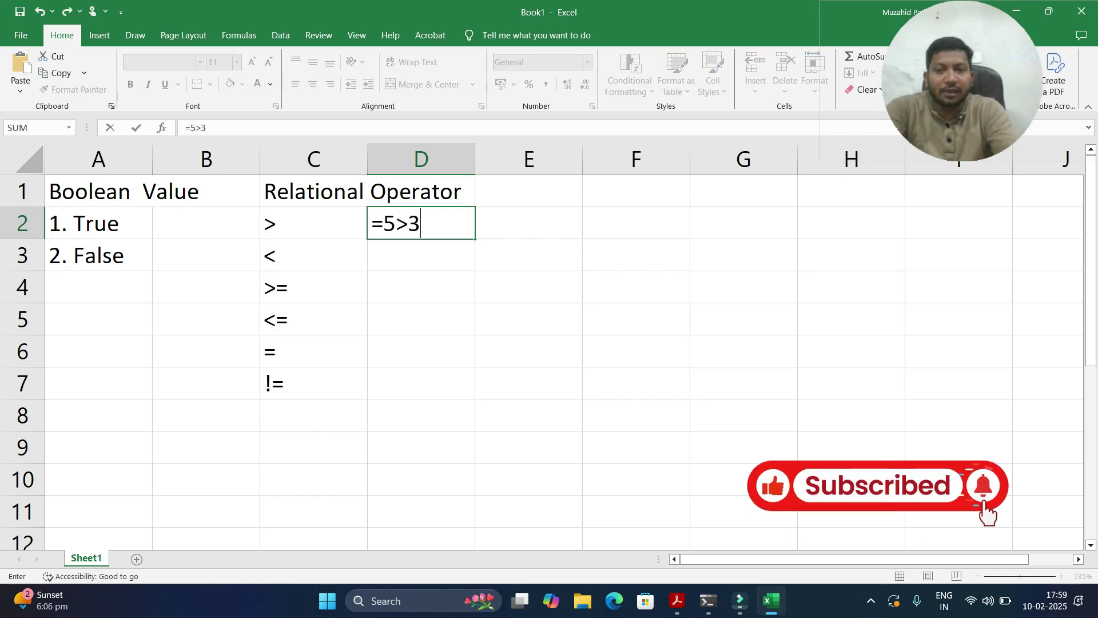
pyautogui.press('Return')
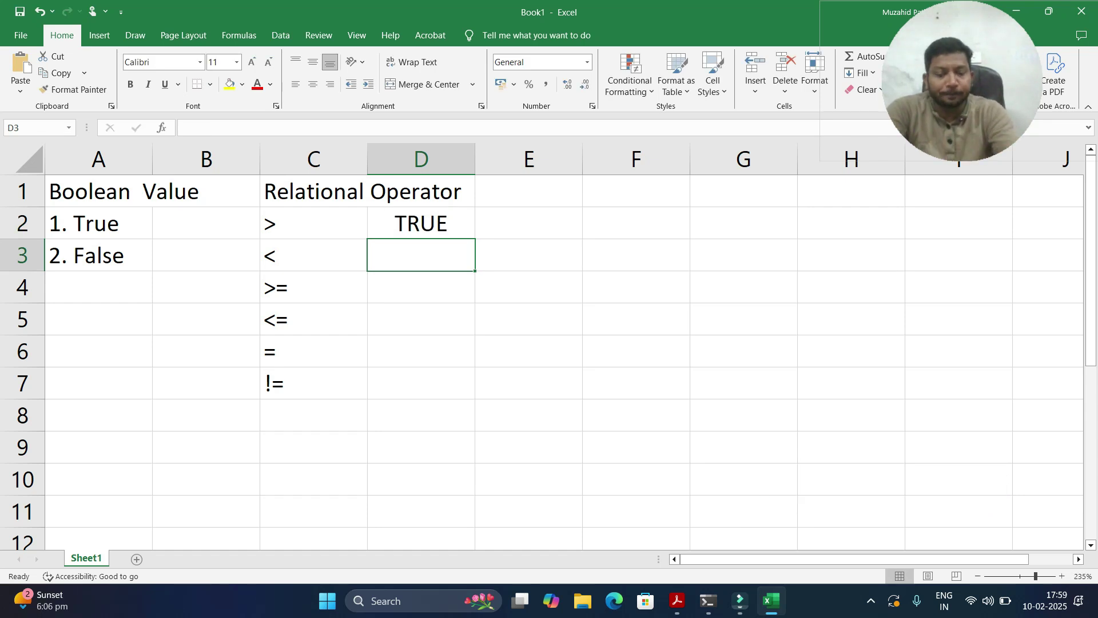
pyautogui.write('=5<3')
pyautogui.press('Return')
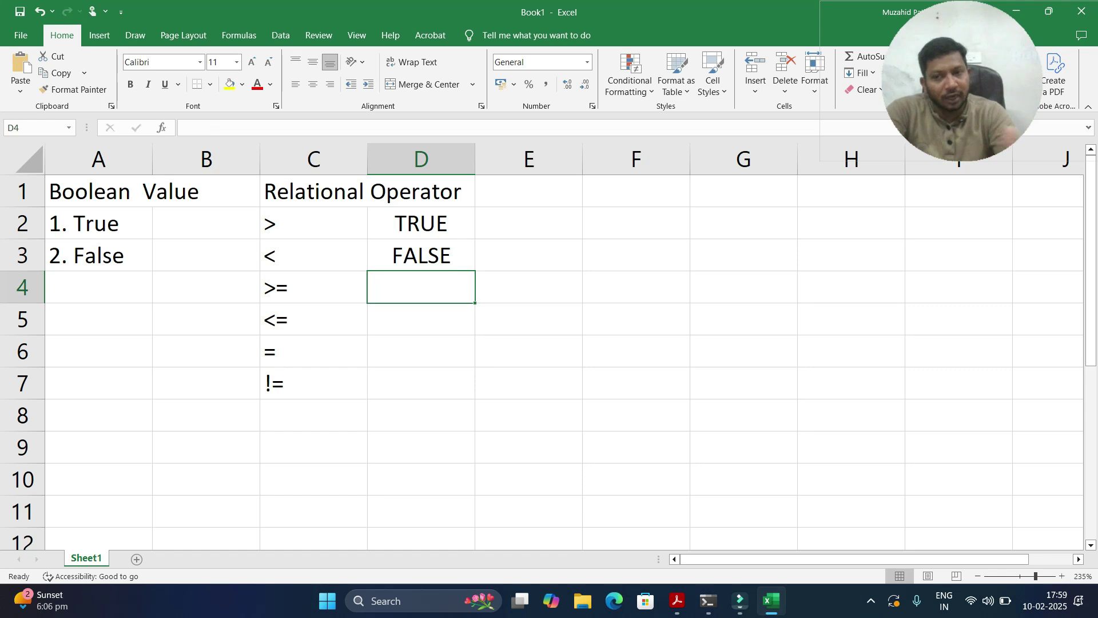
# Step: Enter the comparison formulas =5>=3 in cell D4 and =5<=3 in cell D5
pyautogui.write('=5>=3')
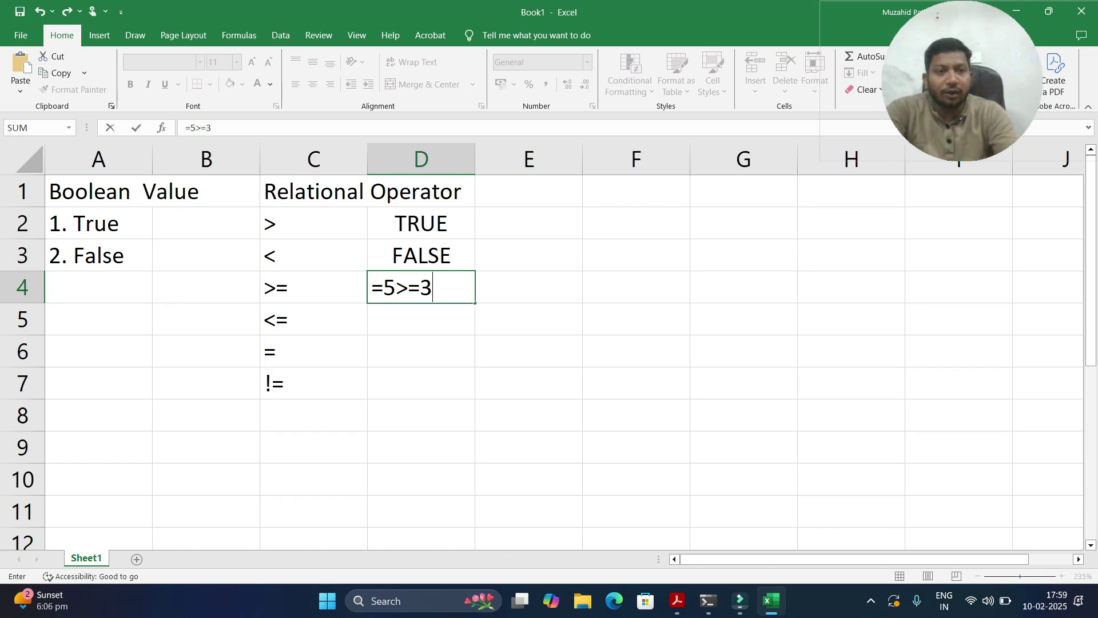
pyautogui.press('Return')
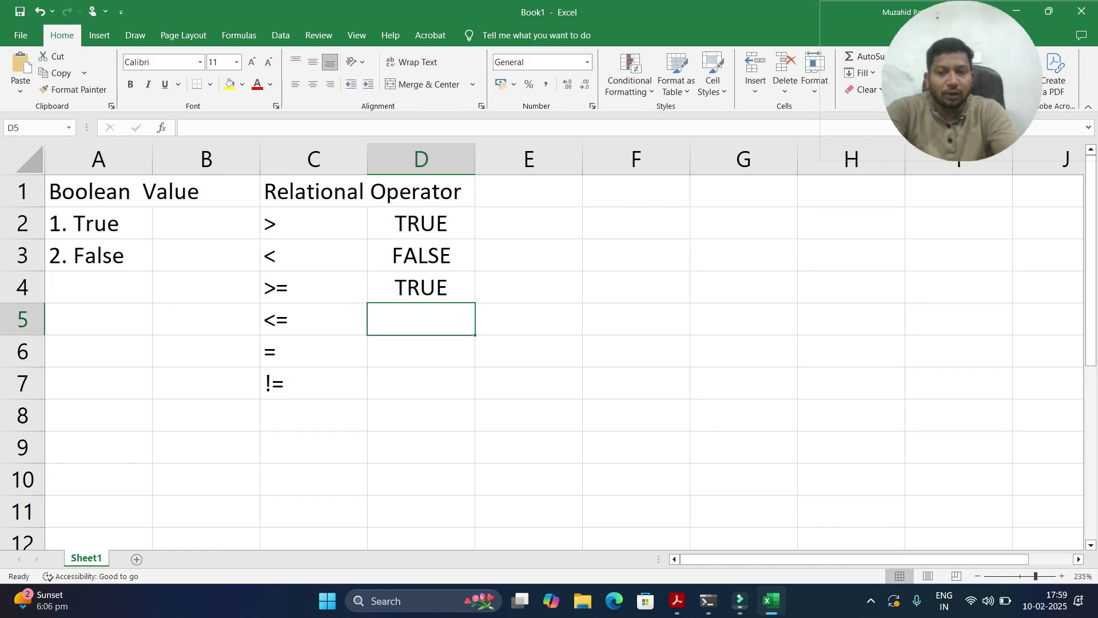
pyautogui.write('=5<=3')
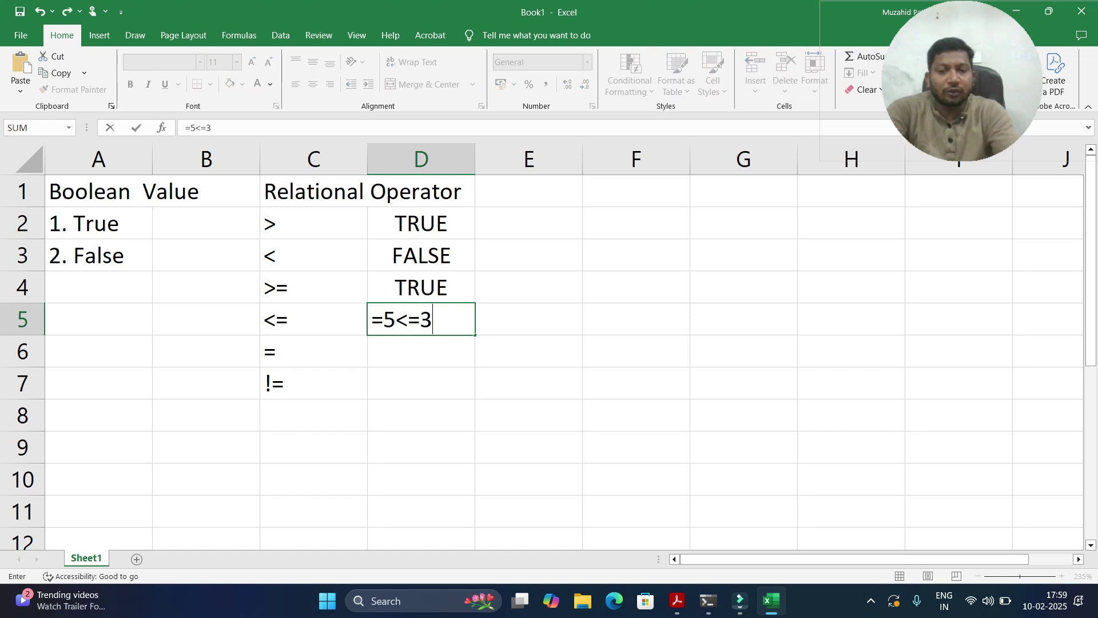
pyautogui.press('Return')
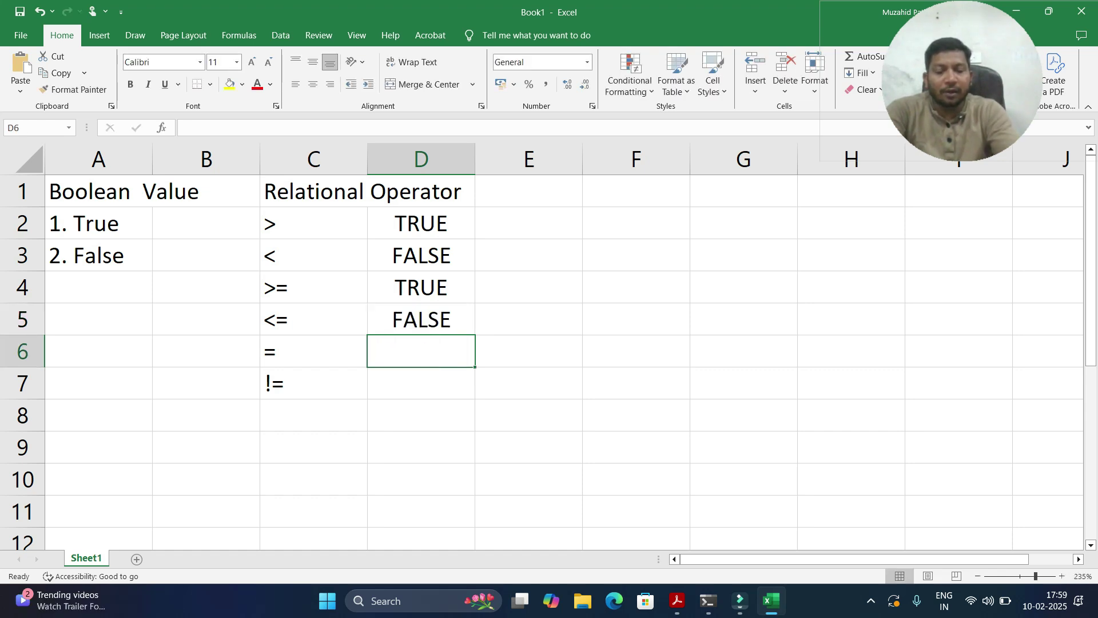
# Step: Enter the equality comparison formula =5=3 in cell D6
pyautogui.write('=4')
pyautogui.press('BackSpace')
pyautogui.write('5=3')
pyautogui.press('Return')
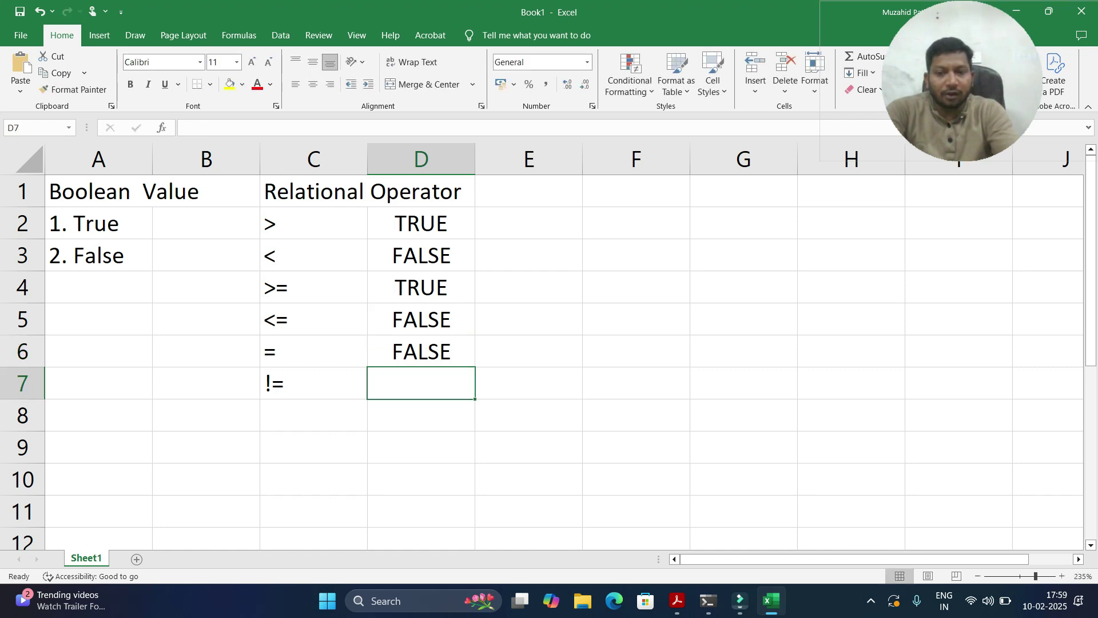
# Step: Try entering a not-equal comparison of 4 and 2 in cell D7, beside the != operator
pyautogui.write('=4>')
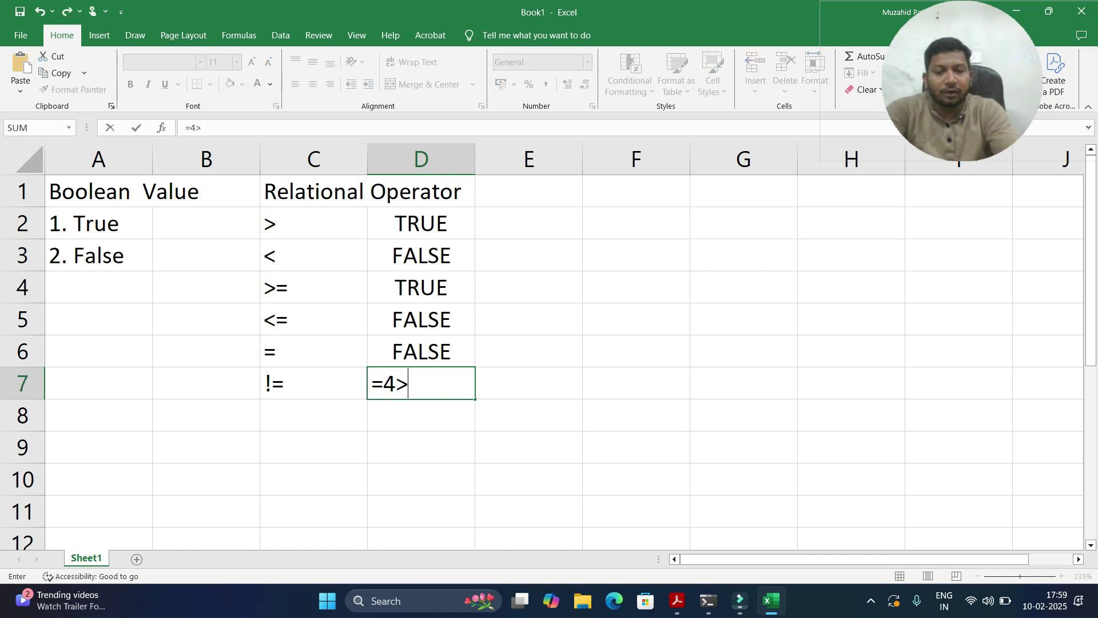
pyautogui.press('BackSpace')
pyautogui.write('!=2')
pyautogui.press('Return')
pyautogui.press('Return')
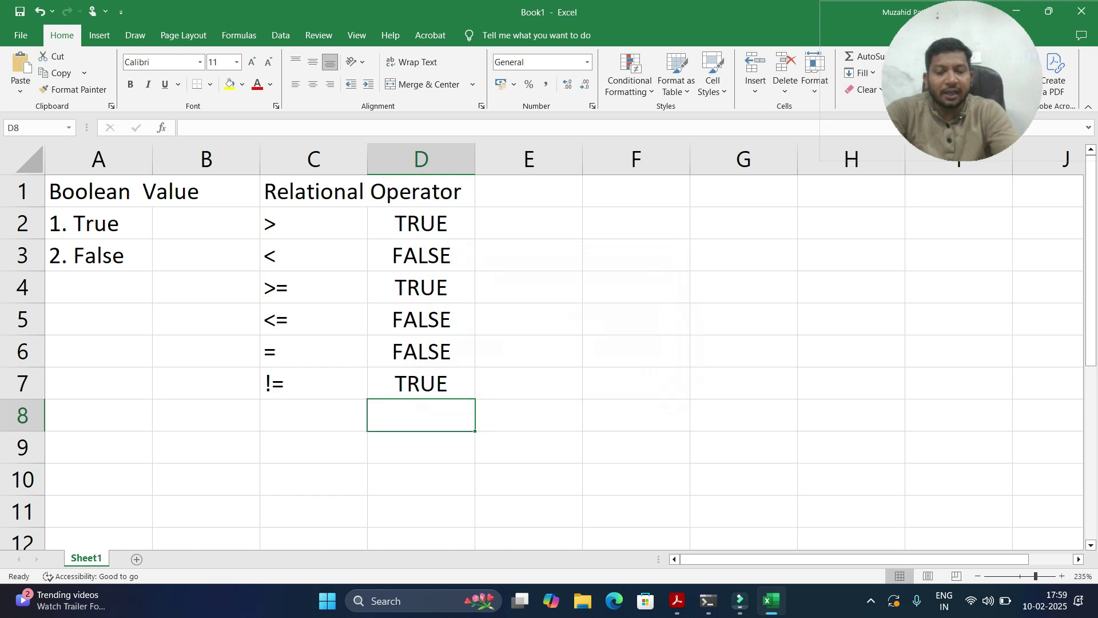
# Step: Reopen the not-equal formula in cell D7 to examine its operator, and clear the cell
pyautogui.click(420, 383)
pyautogui.press('F2')
pyautogui.press('Left')
pyautogui.press('Left')
pyautogui.press('Left')
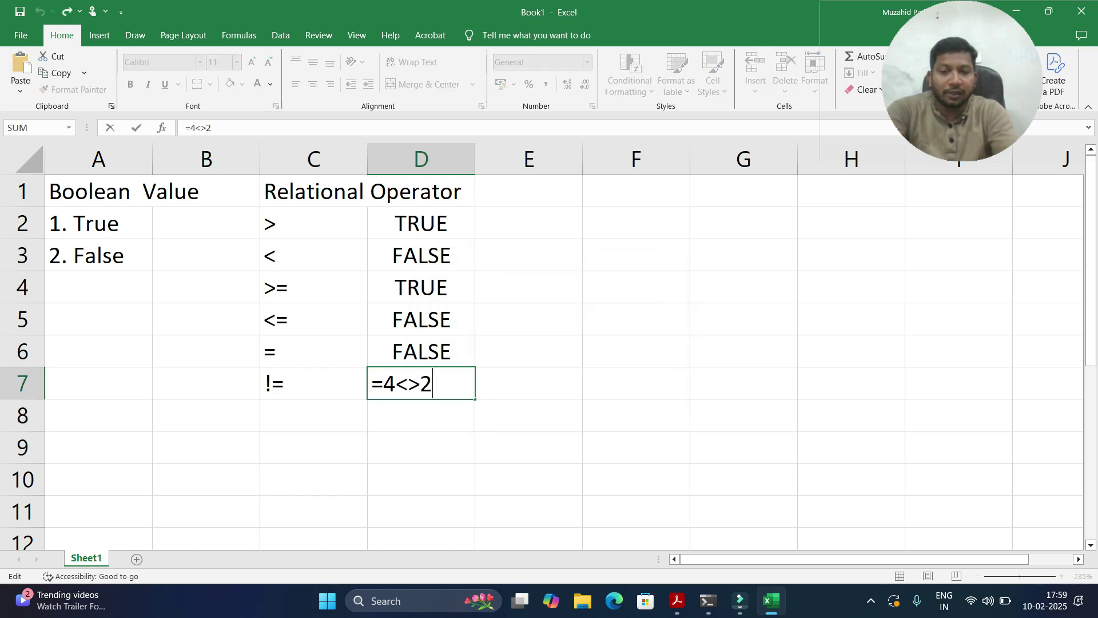
pyautogui.press('Right')
pyautogui.press('Right')
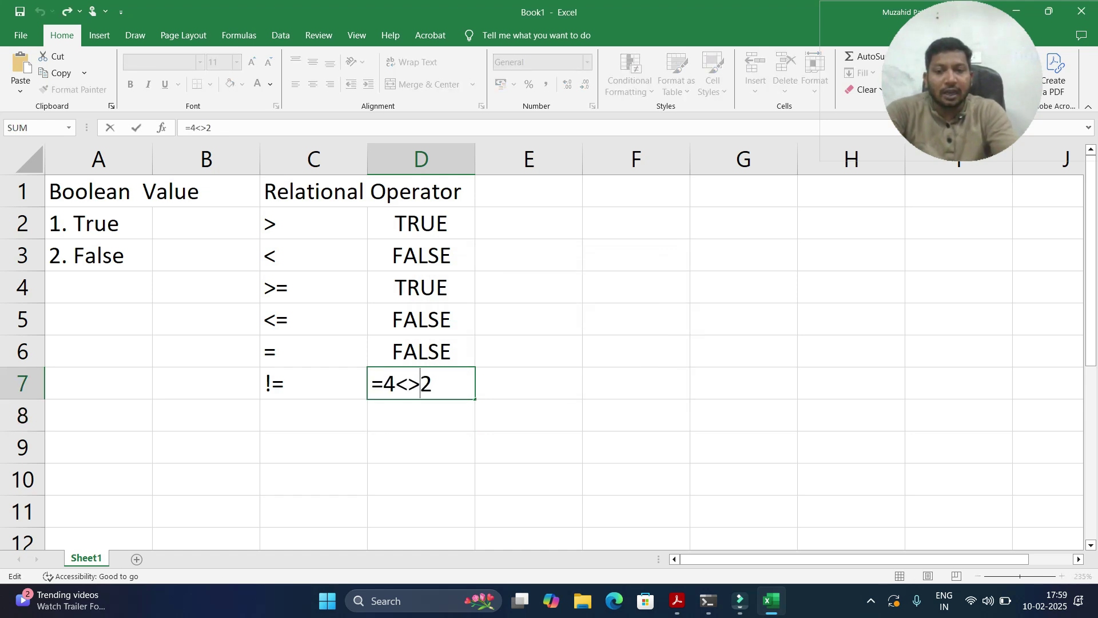
pyautogui.press('Escape')
pyautogui.press('Delete')
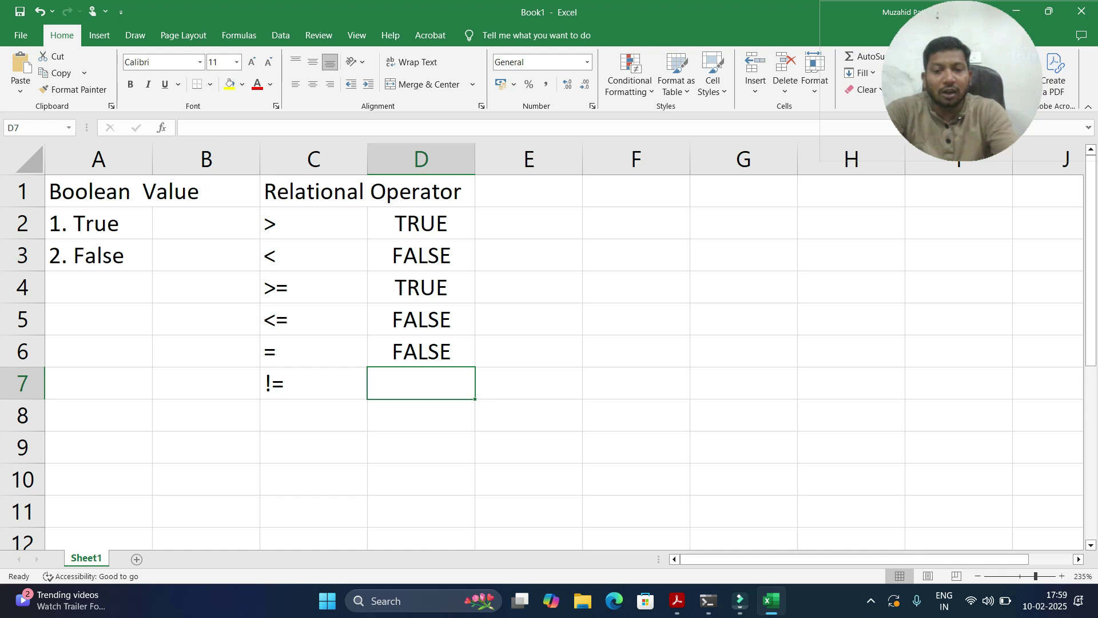
# Step: Enter the not-equal comparison formula =5<>3 in cell D7
pyautogui.write('=5')
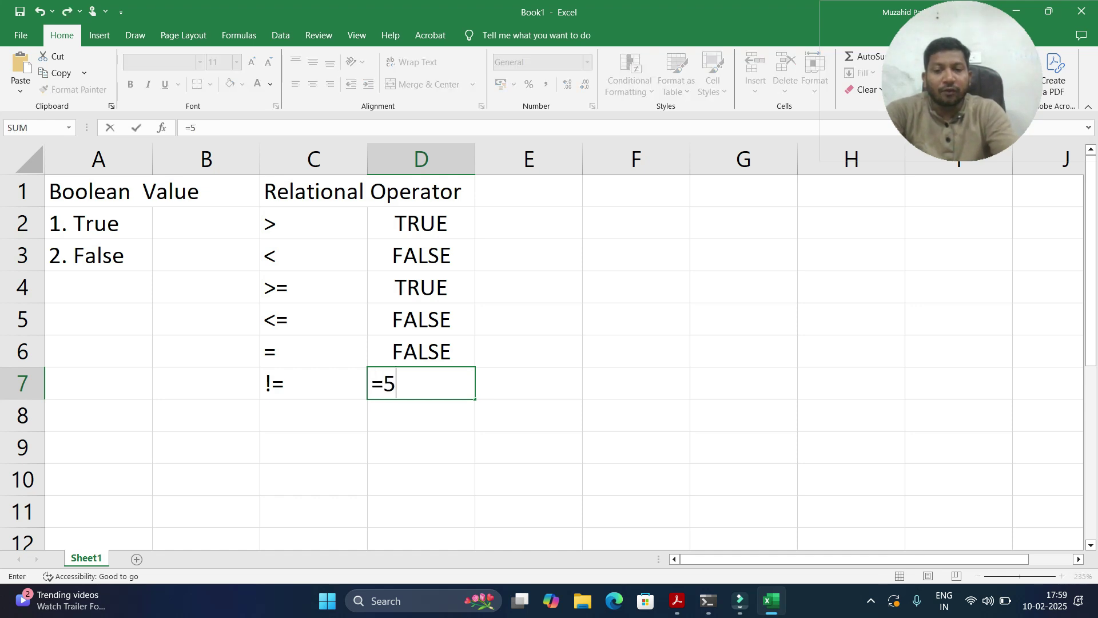
pyautogui.write('<>3')
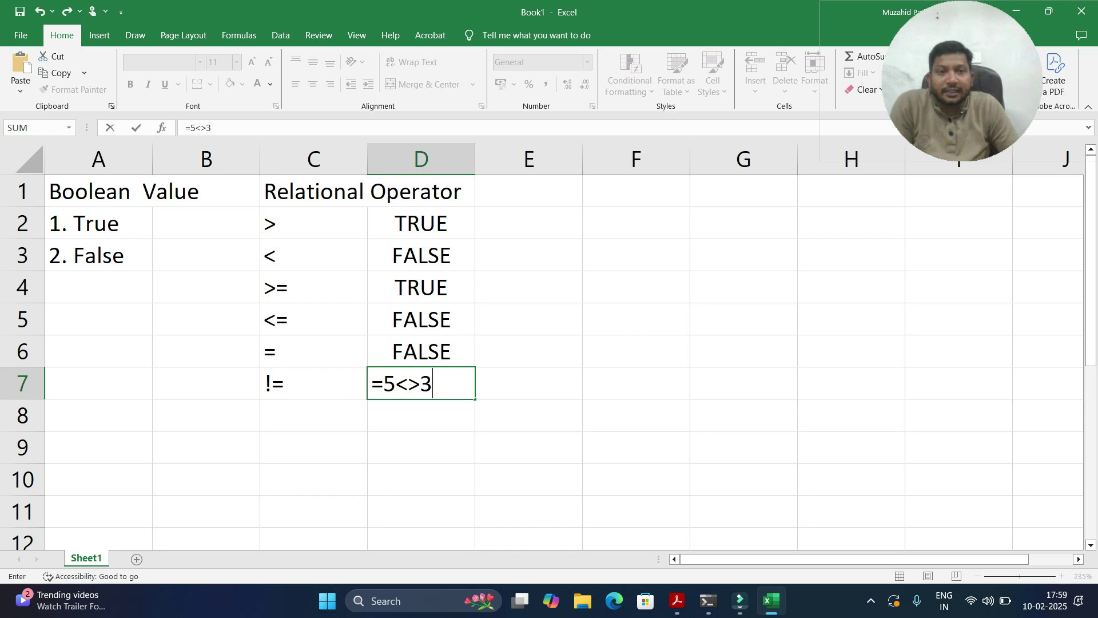
pyautogui.press('Return')
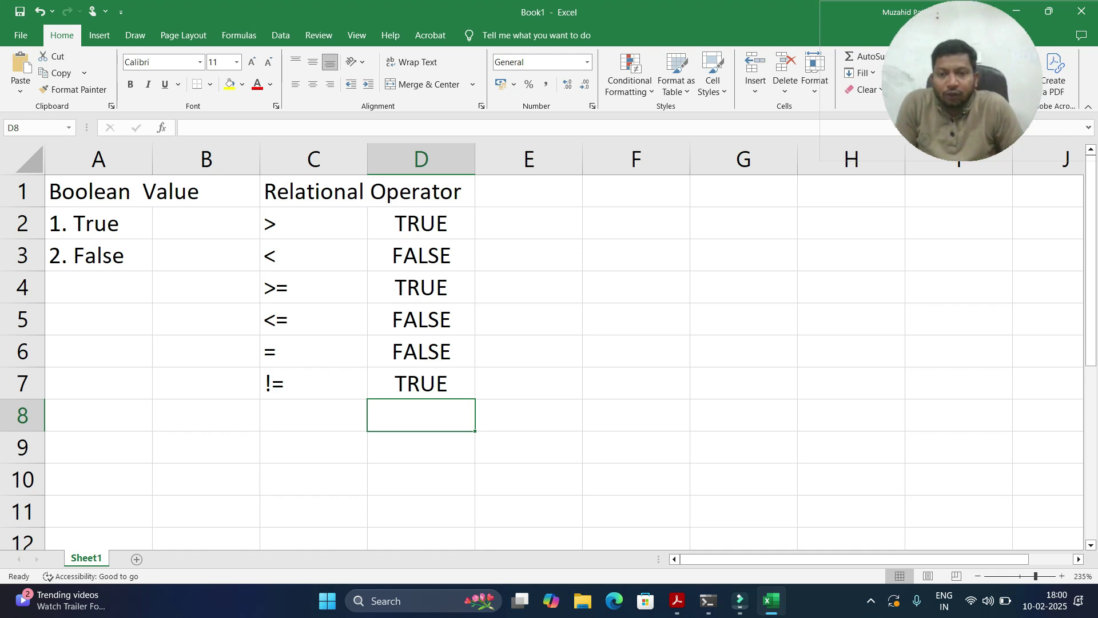
# Step: Try entering the IF function without any arguments, =if(), in cell E2
pyautogui.press('Up')
pyautogui.press('Up')
pyautogui.press('Up')
pyautogui.press('Up')
pyautogui.press('Up')
pyautogui.press('Up')
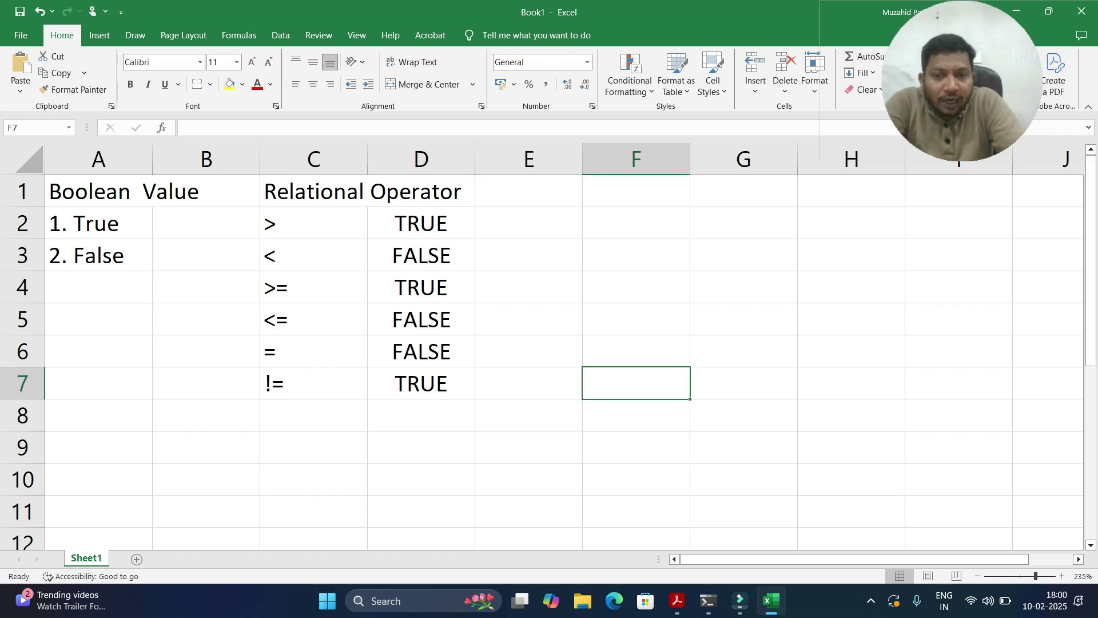
pyautogui.press('Left')
pyautogui.write('=')
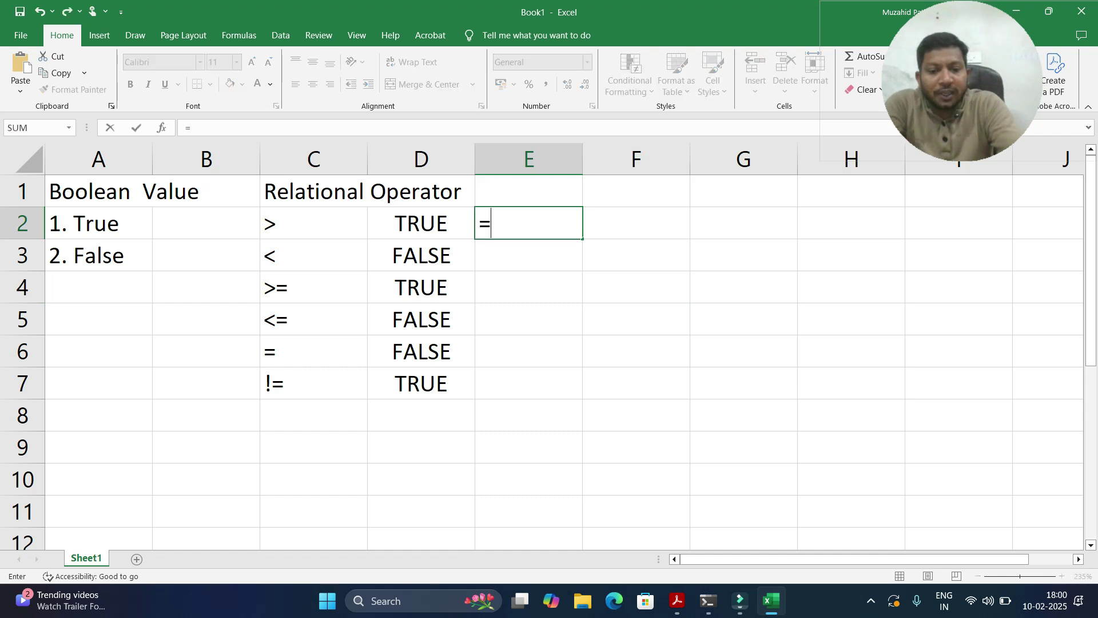
pyautogui.write('if*')
pyautogui.press('BackSpace')
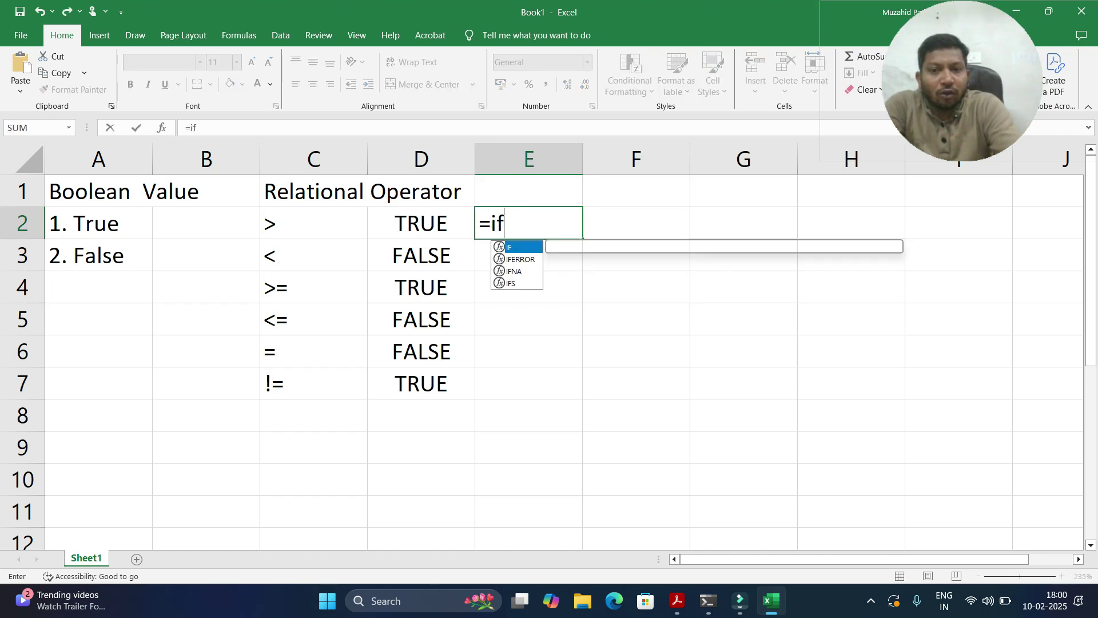
pyautogui.write('()')
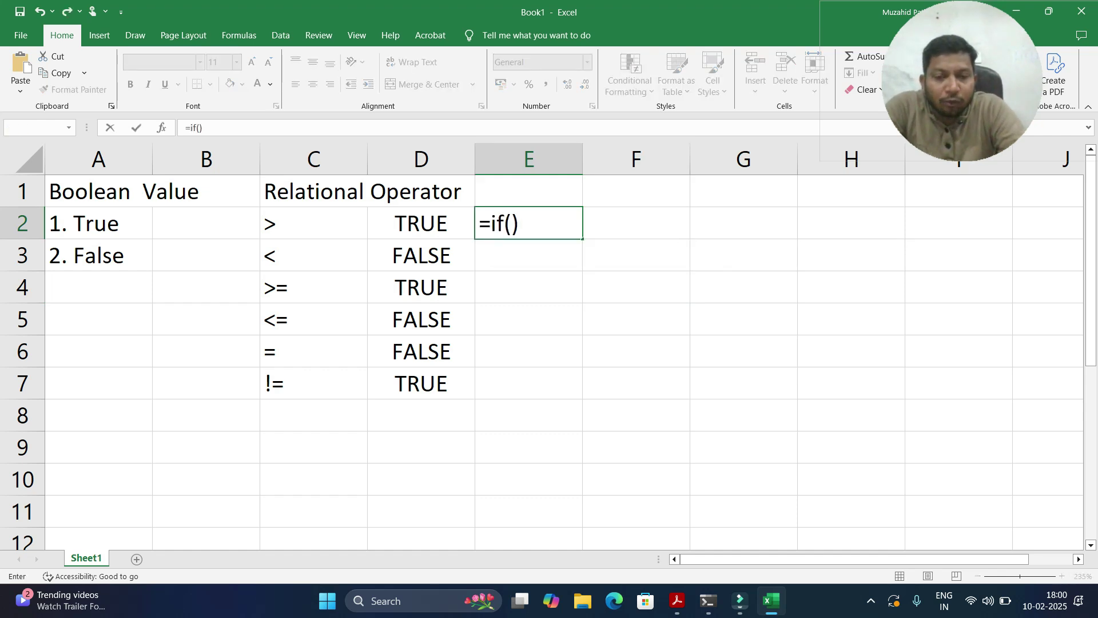
pyautogui.press('Return')
pyautogui.press('Return')
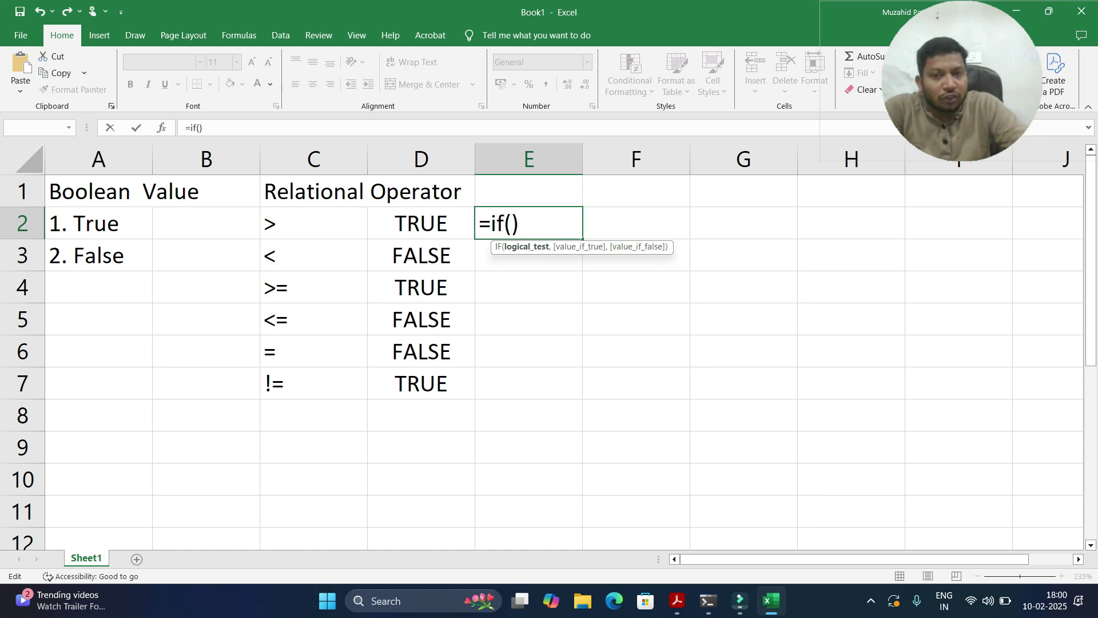
# Step: Complete the IF formula in cell E2 as =IF(D2,"A")
pyautogui.click(421, 223)
pyautogui.write(',"A')
pyautogui.press('Return')
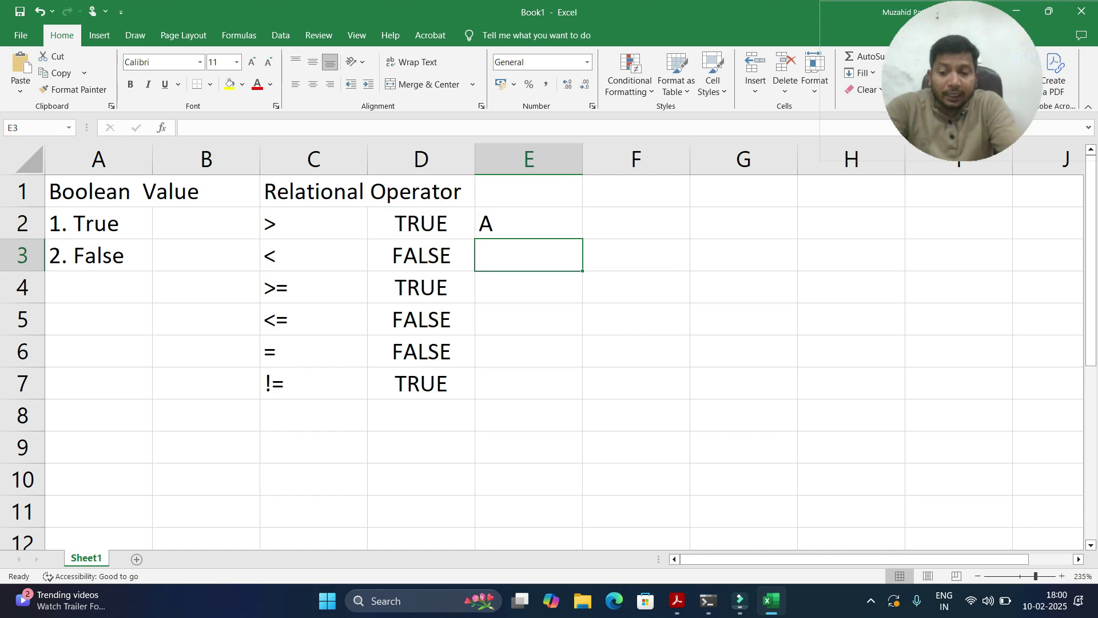
# Step: Try adding a value_if_false argument beginning with Fa to the IF formula in cell E2, and erase those letters
pyautogui.click(528, 223)
pyautogui.press('F2')
pyautogui.press('Left')
pyautogui.write(',F')
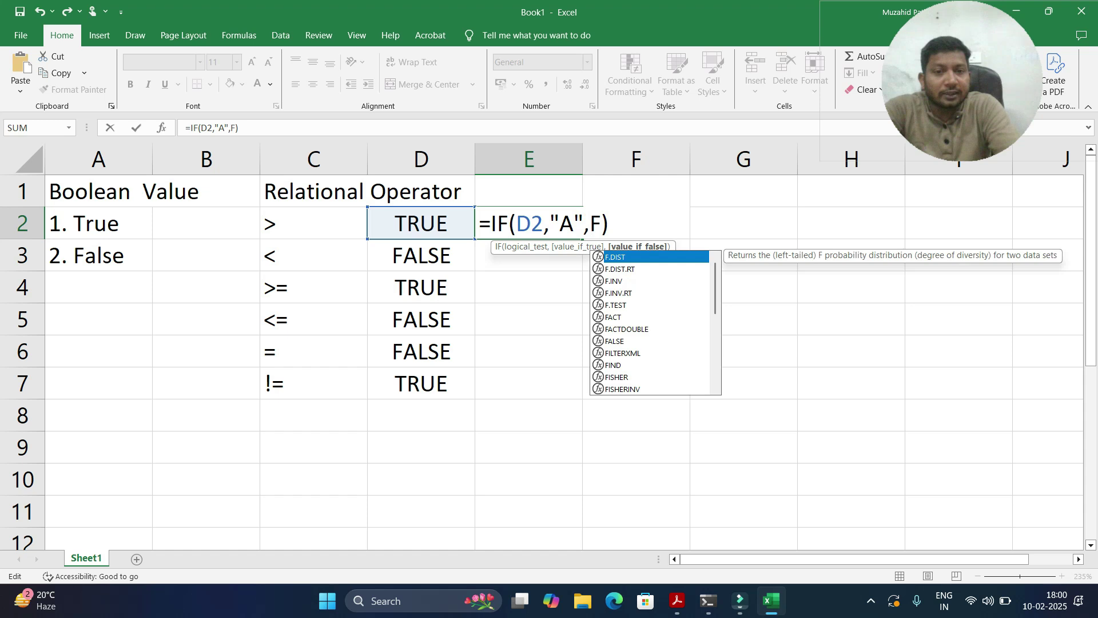
pyautogui.write('a')
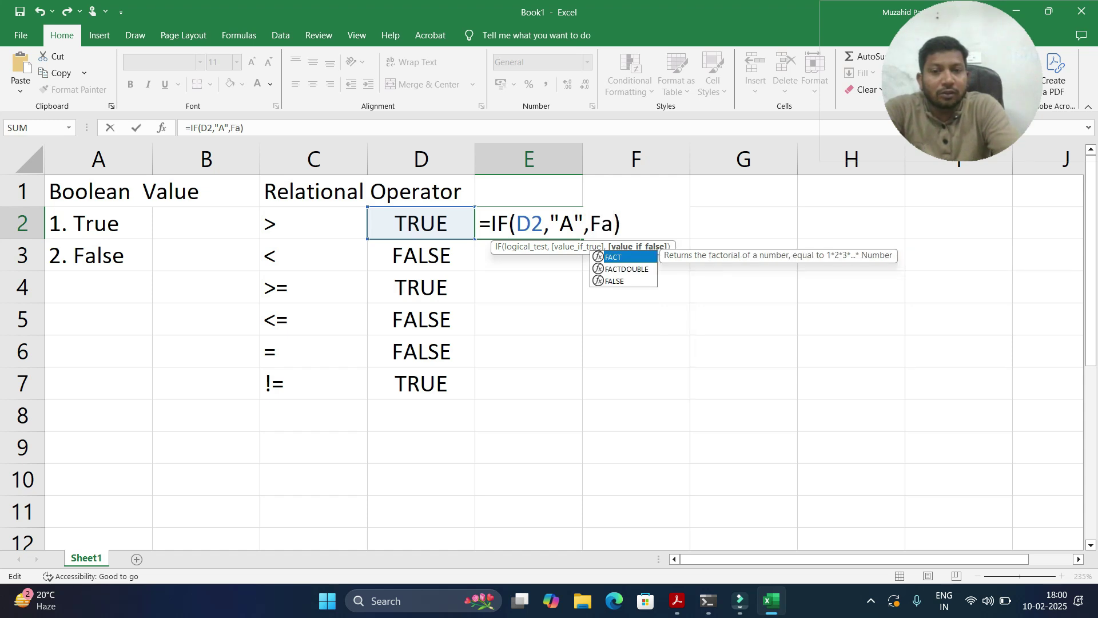
pyautogui.press('BackSpace')
pyautogui.press('BackSpace')
pyautogui.press('Left')
pyautogui.press('Left')
pyautogui.press('Left')
pyautogui.click(589, 223)
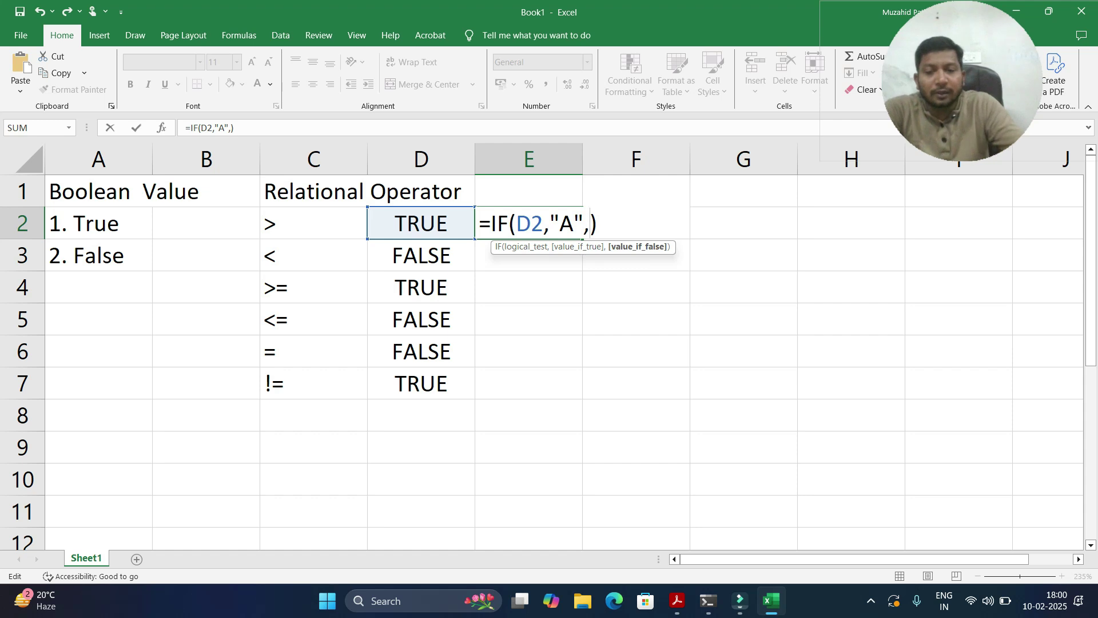
# Step: Try adding D3 and "B" as further arguments, making the formula in cell E2 =IF(D2,"A",D3,"B")
pyautogui.click(421, 254)
pyautogui.write(',"B"')
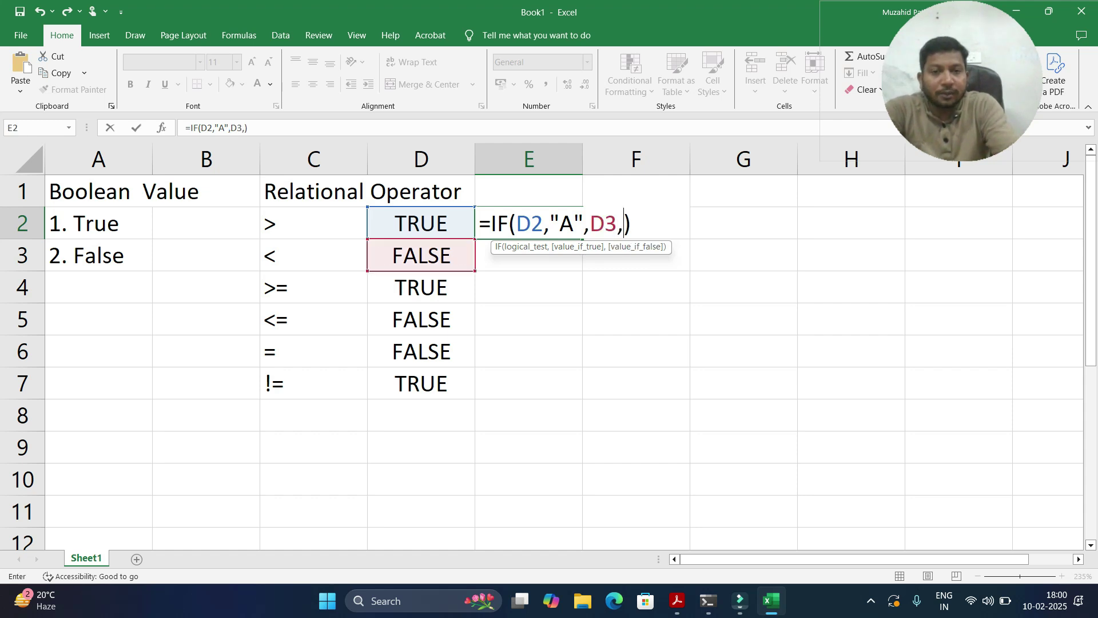
pyautogui.press('Return')
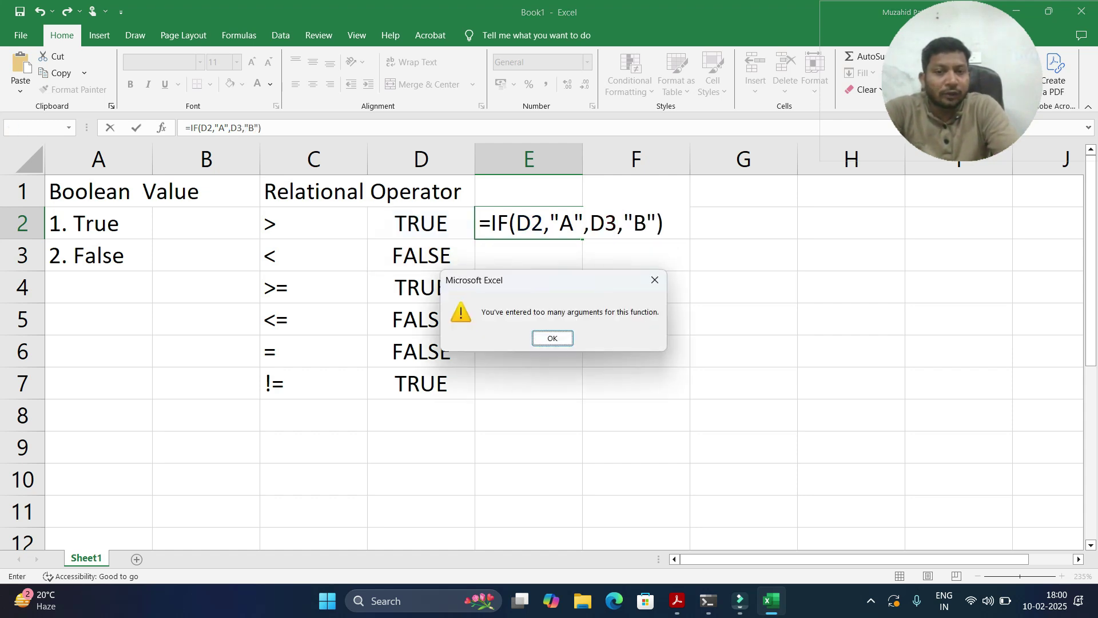
pyautogui.press('Return')
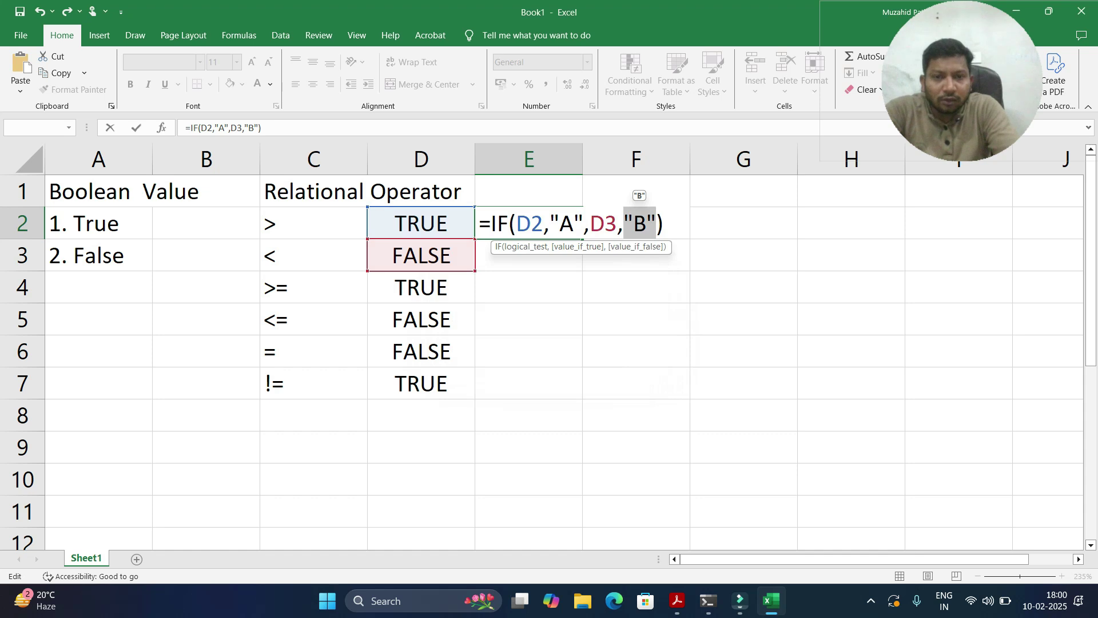
# Step: Remove the arguments after "A" from the IF formula in cell E2, and clear the cell
pyautogui.press('Right')
pyautogui.press('BackSpace')
pyautogui.press('BackSpace')
pyautogui.press('BackSpace')
pyautogui.press('BackSpace')
pyautogui.press('BackSpace')
pyautogui.press('BackSpace')
pyautogui.press('BackSpace')
pyautogui.press('Return')
pyautogui.click(529, 223)
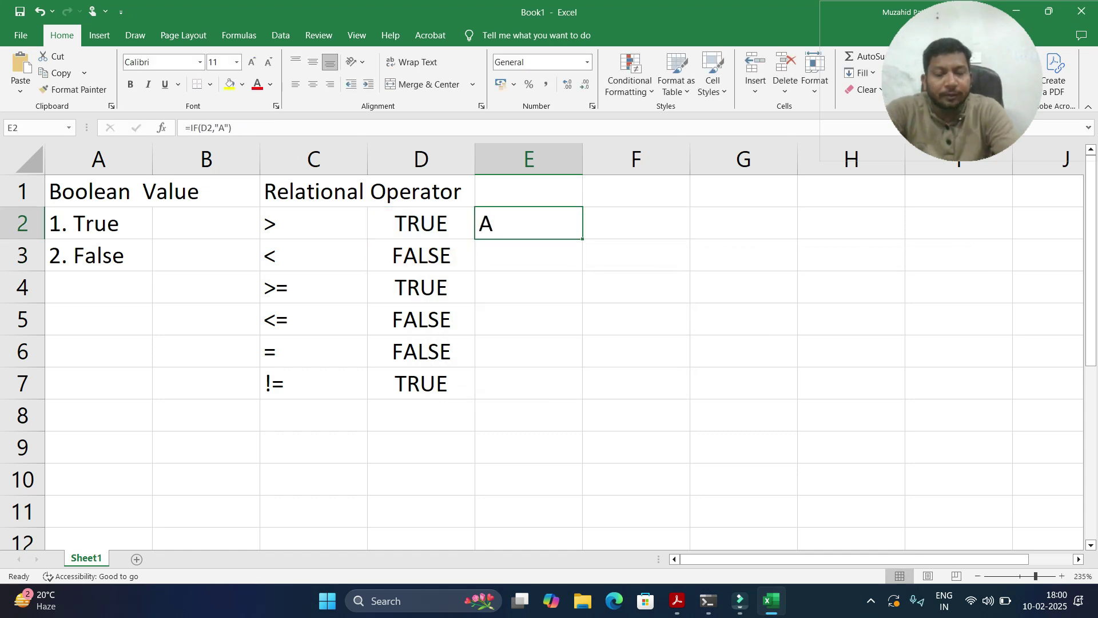
pyautogui.press('Delete')
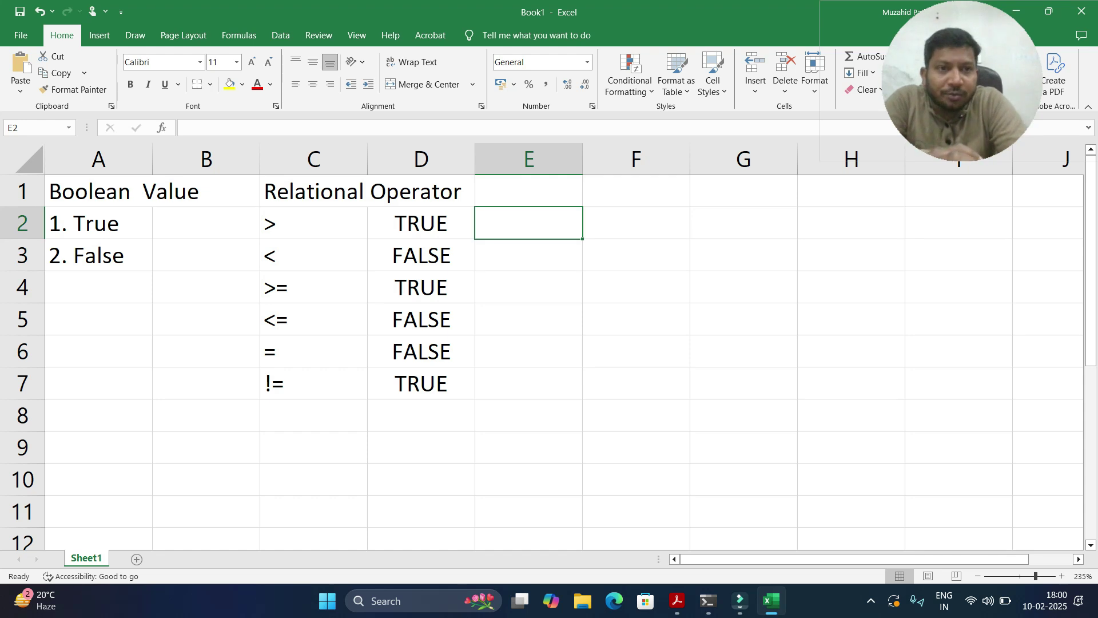
# Step: Start an IF formula in cell E2 with the logical test 5>3 and "Code" as the value if true
pyautogui.write('=')
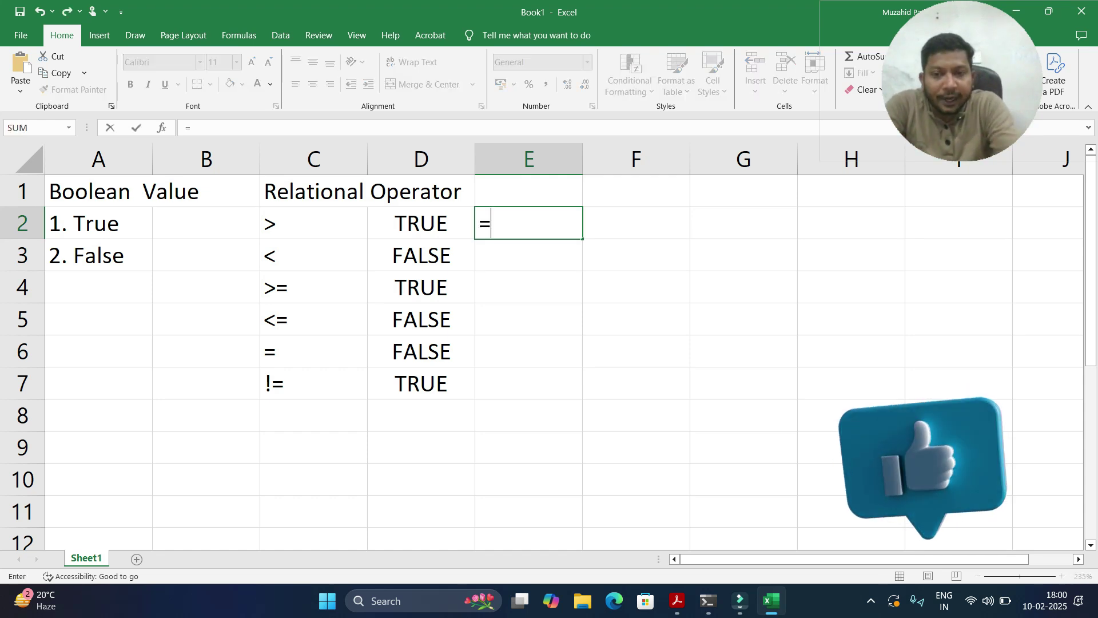
pyautogui.write('if(')
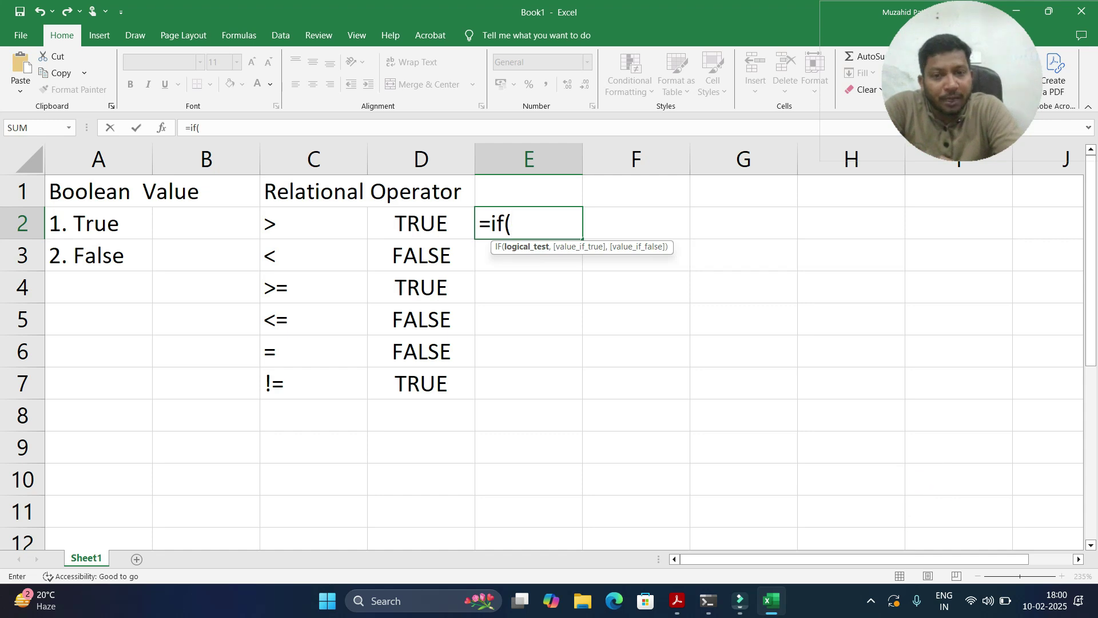
pyautogui.write('5')
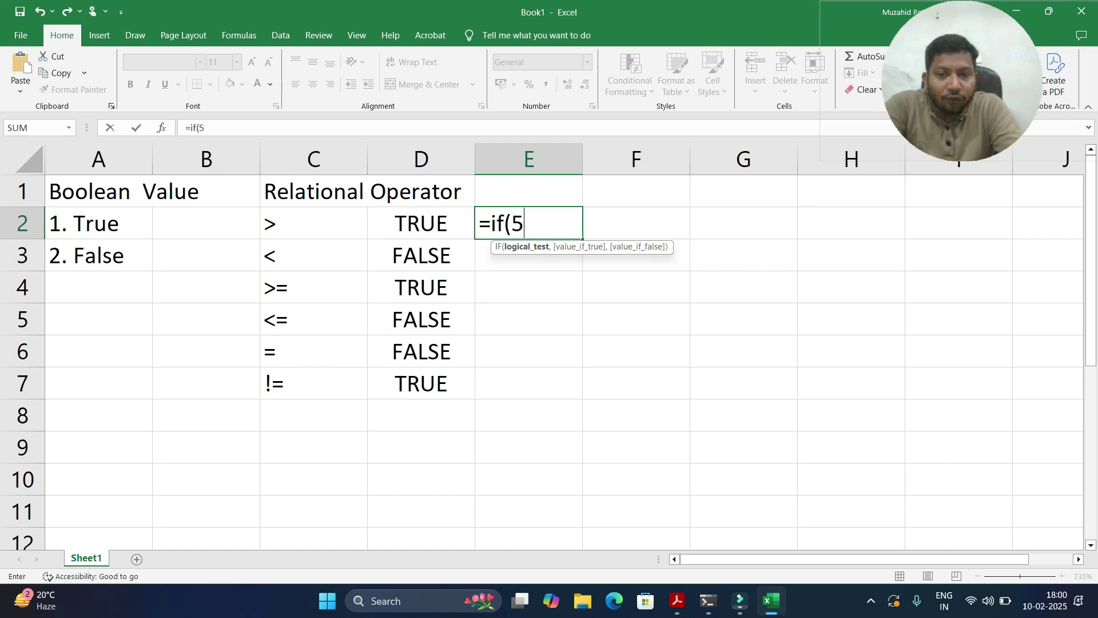
pyautogui.write('>3.')
pyautogui.press('BackSpace')
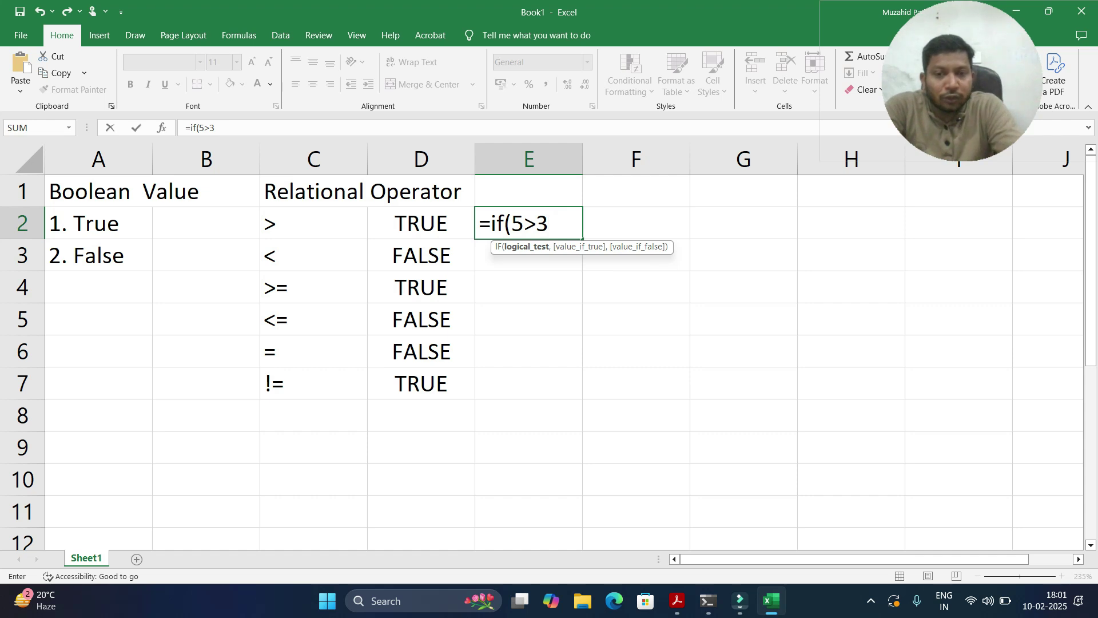
pyautogui.write(',"Co')
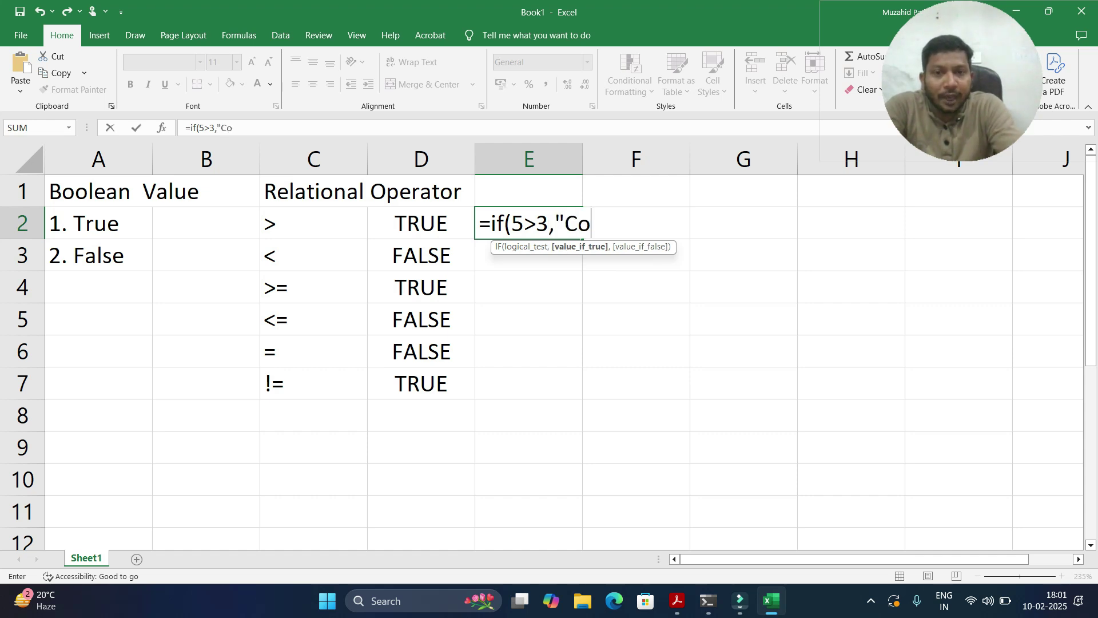
pyautogui.write('de"')
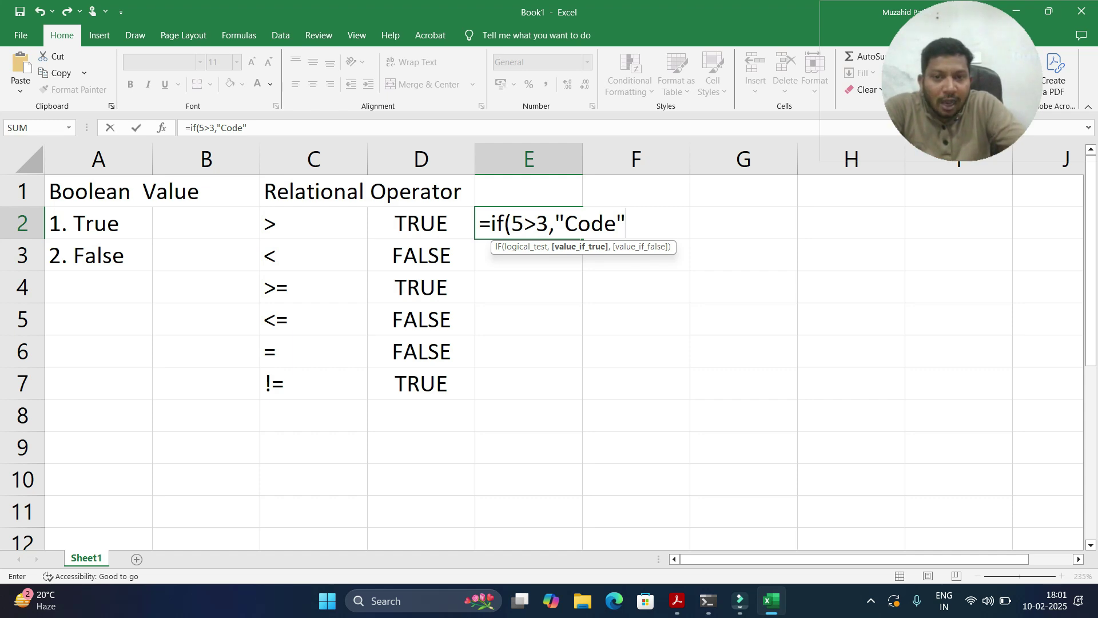
# Step: Add "Logic" as the value if false and close the formula in cell E2 as =if(5>3,"Code","Logic")
pyautogui.moveTo(512, 223); pyautogui.dragTo(549, 224)
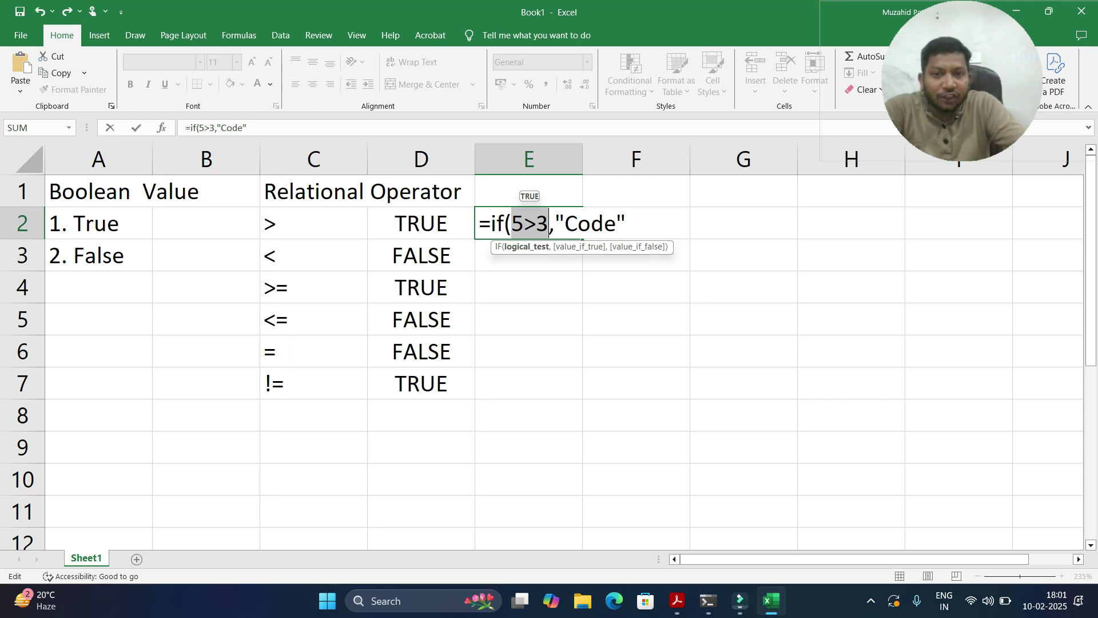
pyautogui.click(627, 223)
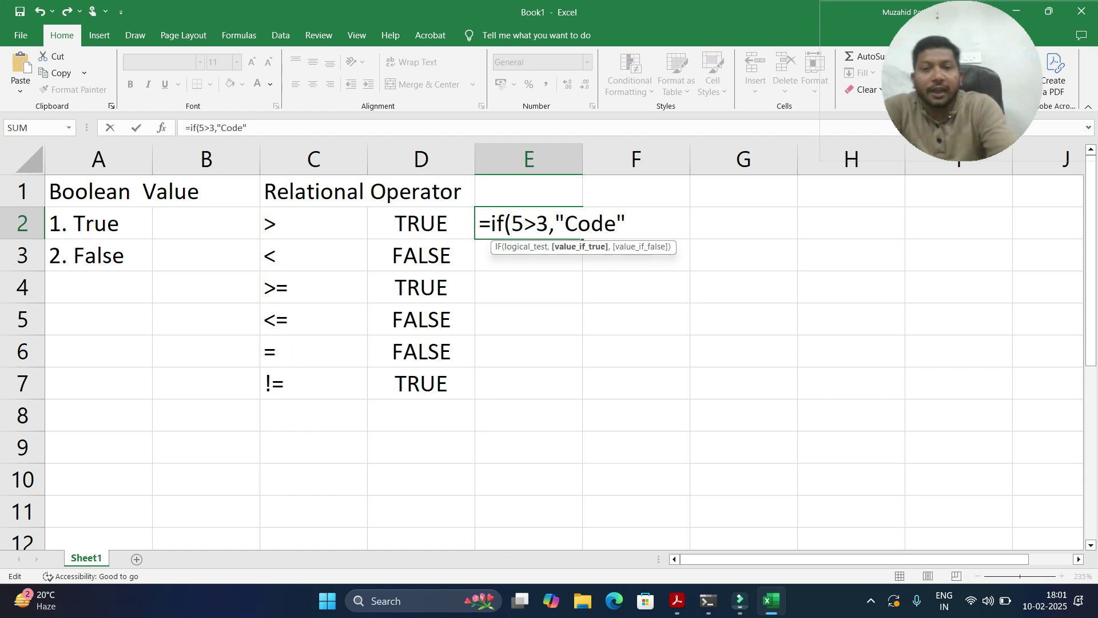
pyautogui.write(',"')
pyautogui.write('L')
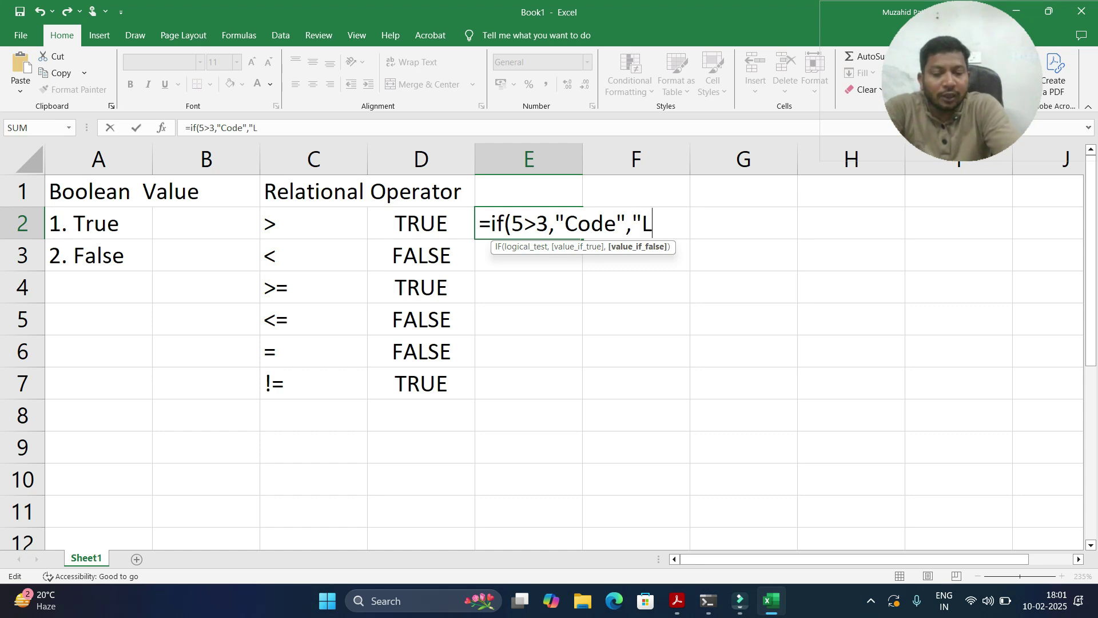
pyautogui.write('ogic")')
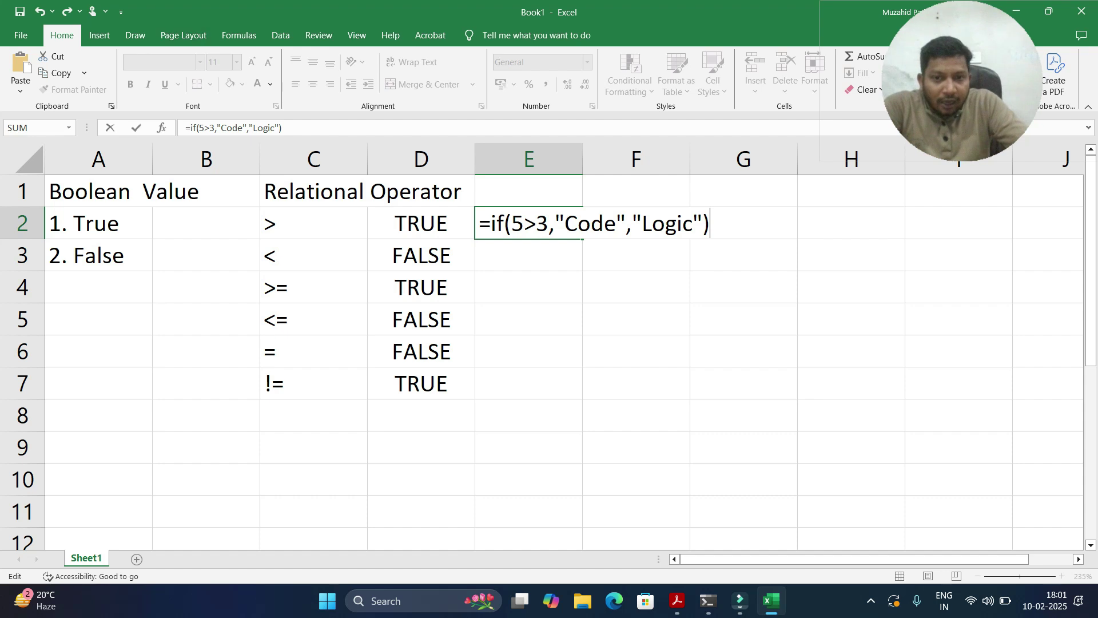
# Step: Examine the logical test 5>3 and the value-if-true argument "Code" within the IF formula in cell E2
pyautogui.hotkey('shift', 'Right')
pyautogui.hotkey('shift', 'Right')
pyautogui.hotkey('shift', 'Right')
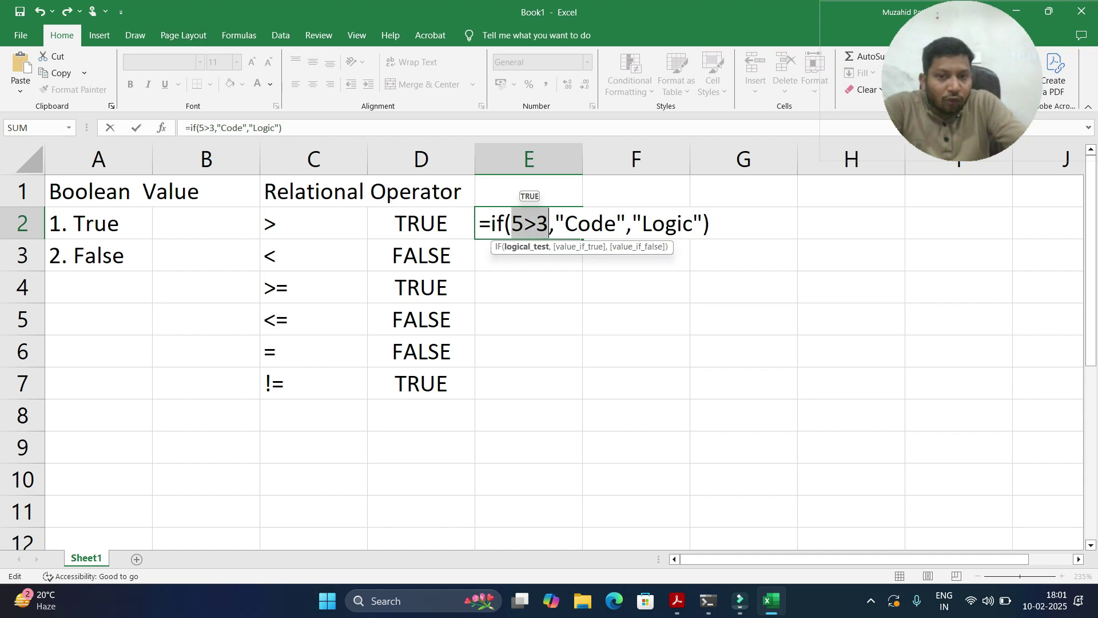
pyautogui.press('Right')
pyautogui.press('Right')
pyautogui.press('Right')
pyautogui.hotkey('shift', 'Right')
pyautogui.hotkey('shift', 'Right')
pyautogui.hotkey('shift', 'Right')
pyautogui.hotkey('shift', 'Right')
pyautogui.hotkey('shift', 'Right')
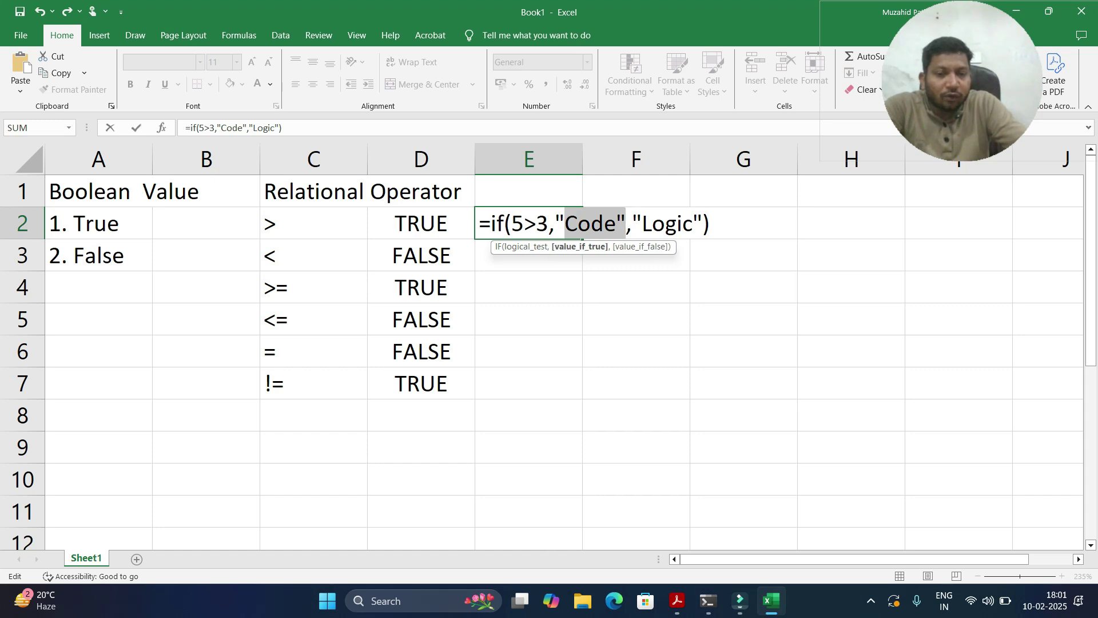
# Step: Commit the IF formula in cell E2 and change its logical test to 5<3
pyautogui.press('Return')
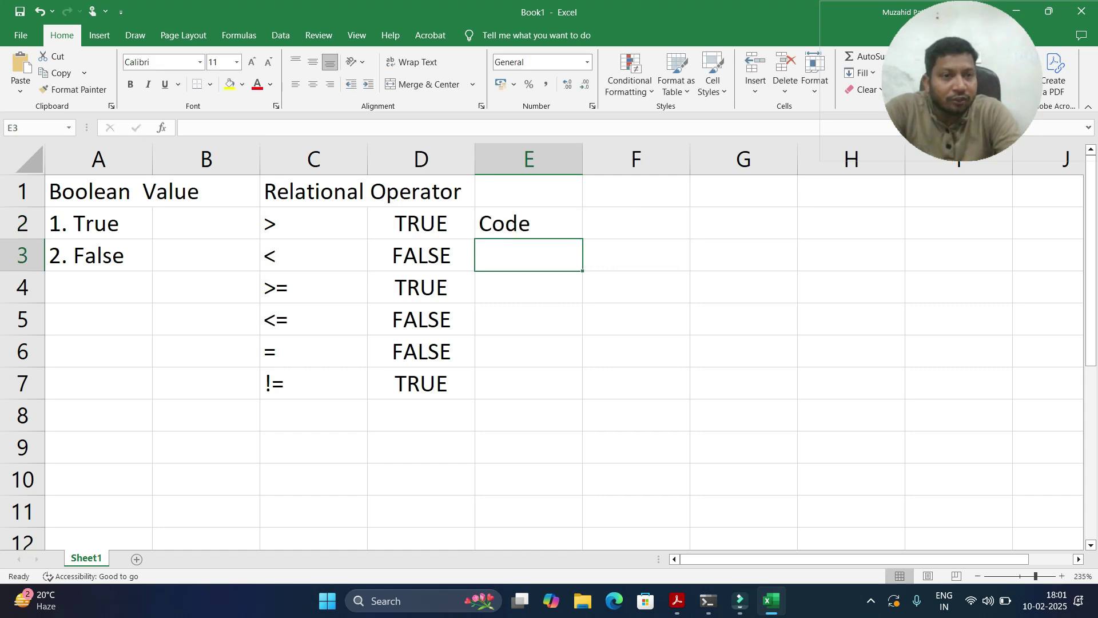
pyautogui.press('Down')
pyautogui.press('Up')
pyautogui.press('Up')
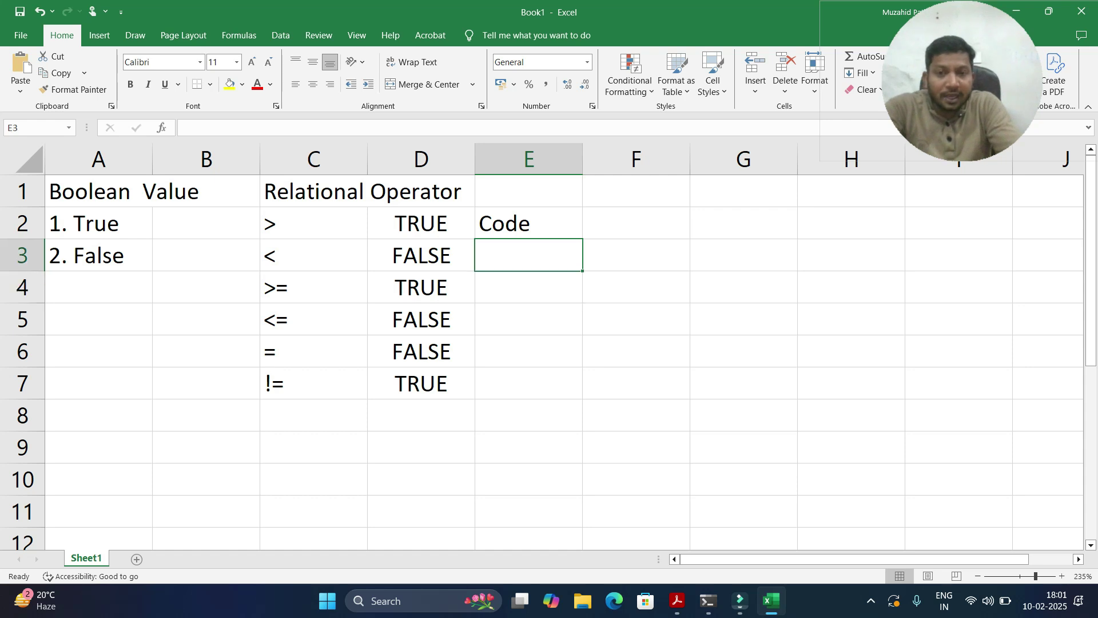
pyautogui.press('F2')
pyautogui.press('Left')
pyautogui.press('Left')
pyautogui.press('Left')
pyautogui.press('Left')
pyautogui.press('Left')
pyautogui.press('Left')
pyautogui.press('Left')
pyautogui.press('Left')
pyautogui.press('Left')
pyautogui.press('Left')
pyautogui.press('Left')
pyautogui.press('Left')
pyautogui.press('Left')
pyautogui.press('Left')
pyautogui.press('Left')
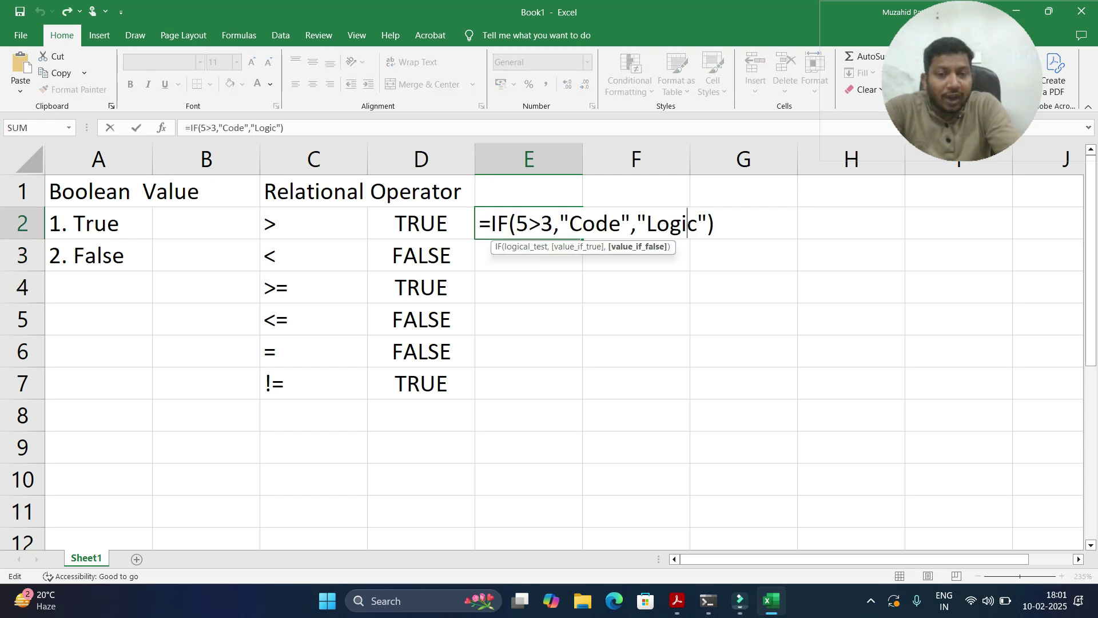
pyautogui.press('Left')
pyautogui.press('Left')
pyautogui.press('BackSpace')
pyautogui.write('<')
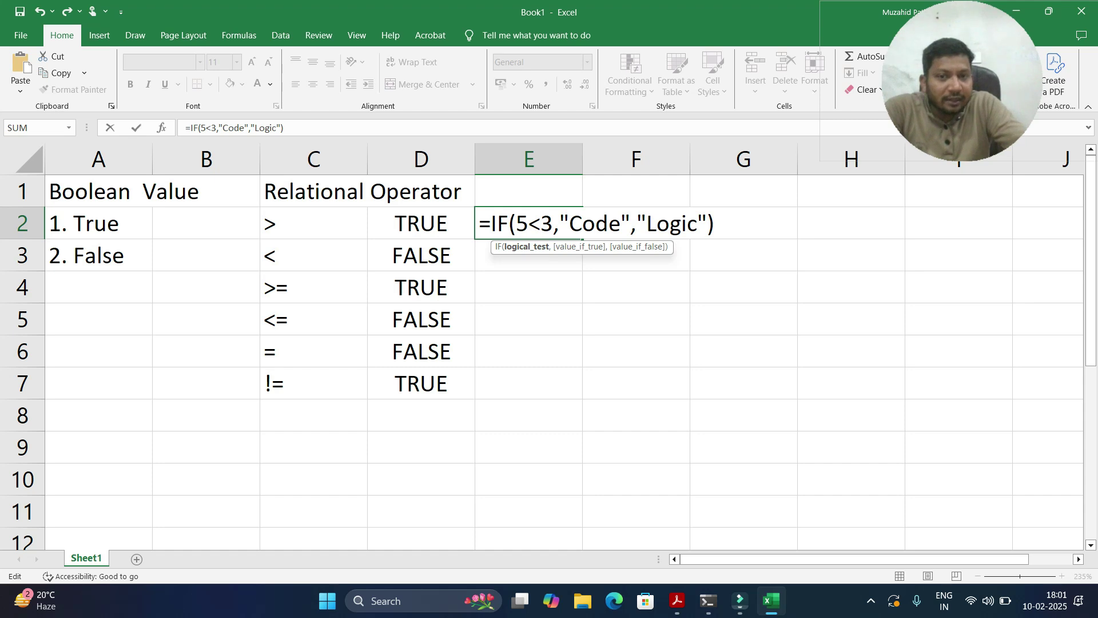
# Step: Examine the logical test 5<3 and the arguments "Code" and "Logic" in cell E2's IF formula, and commit the formula
pyautogui.press('Left')
pyautogui.press('Left')
pyautogui.hotkey('shift', 'Right')
pyautogui.hotkey('shift', 'Right')
pyautogui.hotkey('shift', 'Right')
pyautogui.hotkey('shift', 'Right')
pyautogui.hotkey('shift', 'Right')
pyautogui.hotkey('shift', 'Right')
pyautogui.hotkey('shift', 'Right')
pyautogui.hotkey('shift', 'Right')
pyautogui.hotkey('shift', 'Right')
pyautogui.hotkey('shift', 'Right')
pyautogui.hotkey('shift', 'Right')
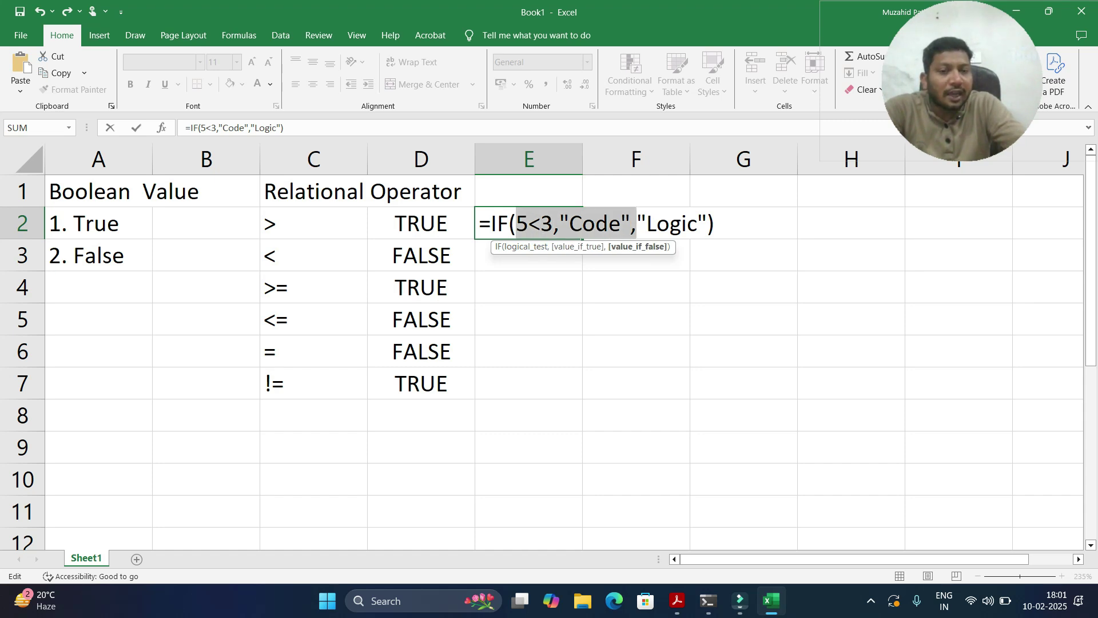
pyautogui.press('Right')
pyautogui.press('Right')
pyautogui.hotkey('shift', 'Right')
pyautogui.hotkey('shift', 'Right')
pyautogui.hotkey('shift', 'Right')
pyautogui.hotkey('shift', 'Right')
pyautogui.hotkey('shift', 'Right')
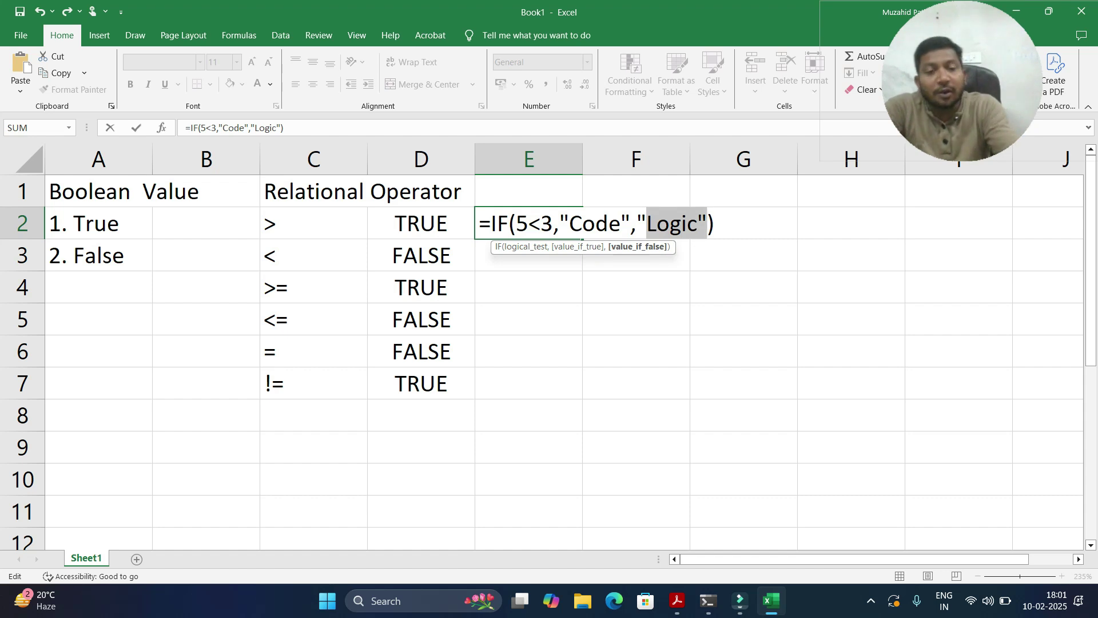
pyautogui.press('Return')
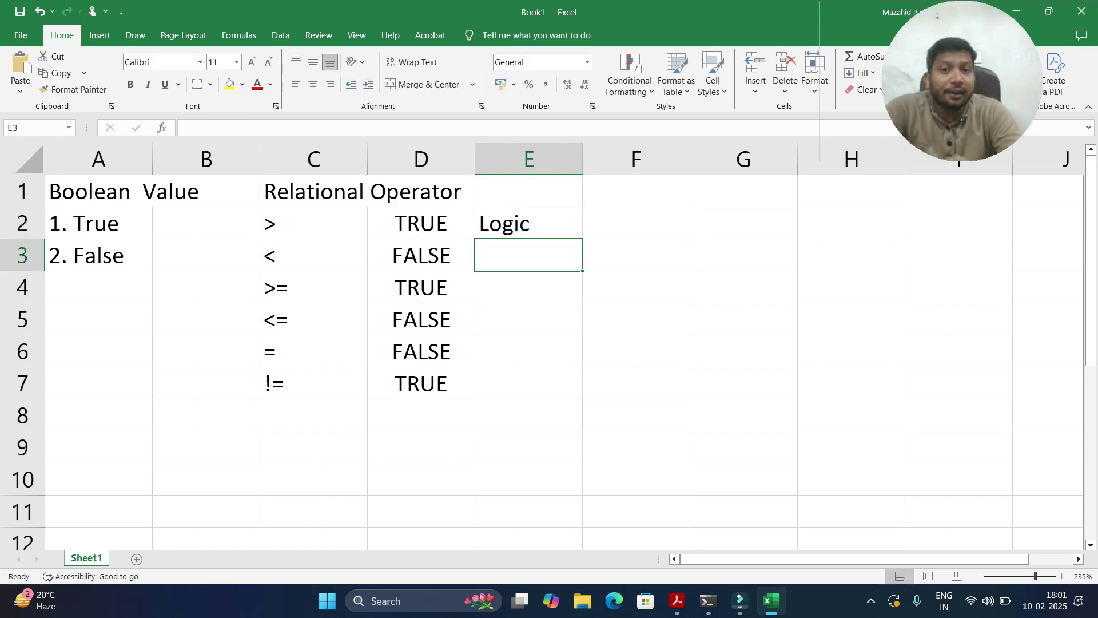
# Step: Clear cell E2, and enter 5 in cell E1 and 3 in cell F1
pyautogui.click(529, 224)
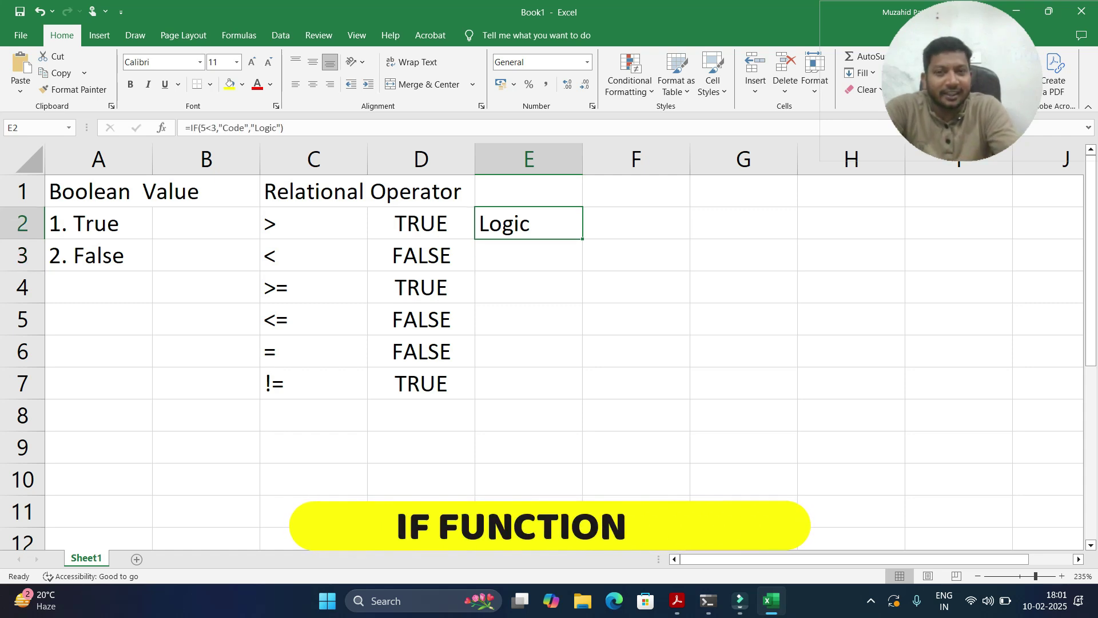
pyautogui.press('Delete')
pyautogui.click(529, 191)
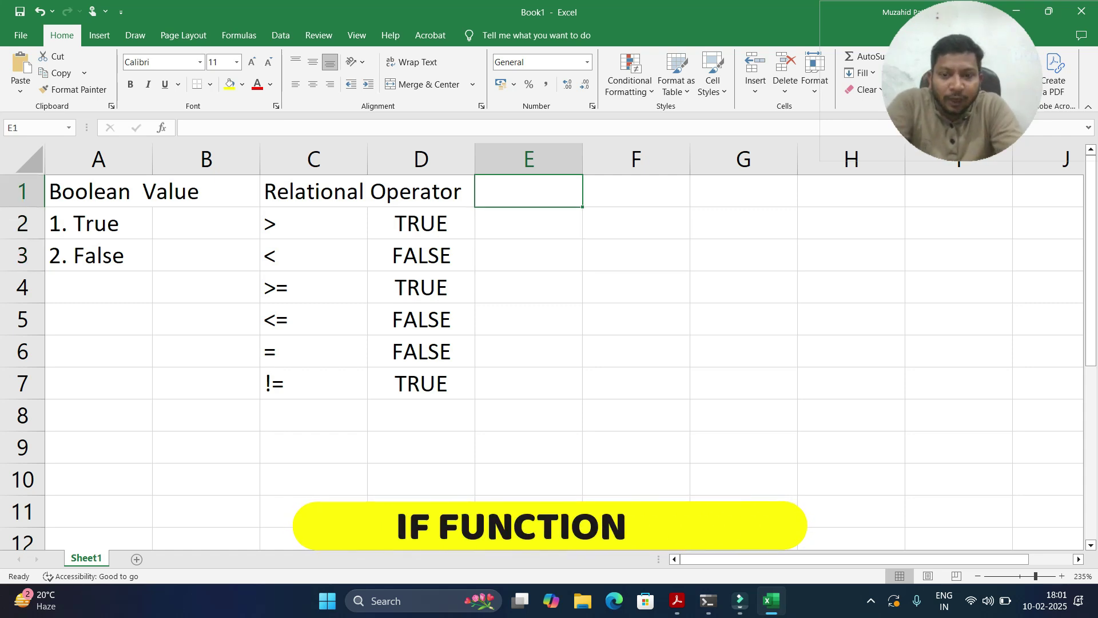
pyautogui.write('5')
pyautogui.press('Tab')
pyautogui.write('3')
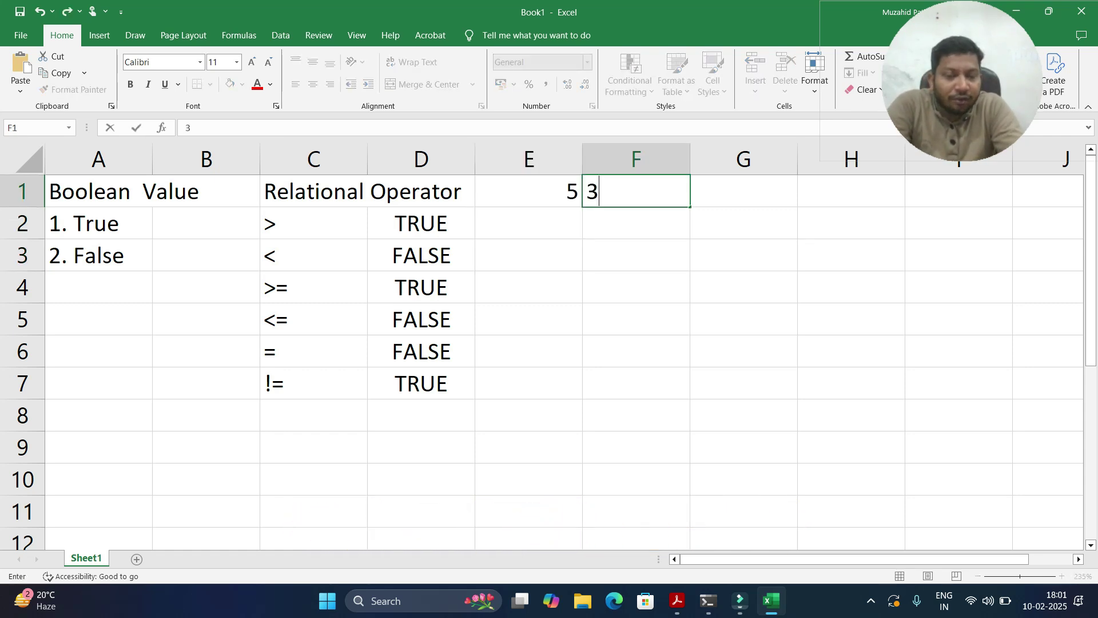
pyautogui.press('Return')
# Step: Enter the cell-reference formula =if(e1>f1,"Code","Logic") in cell E2
pyautogui.click(528, 223)
pyautogui.write('=')
pyautogui.write('of')
pyautogui.press('BackSpace')
pyautogui.press('BackSpace')
pyautogui.write('if(e1>f')
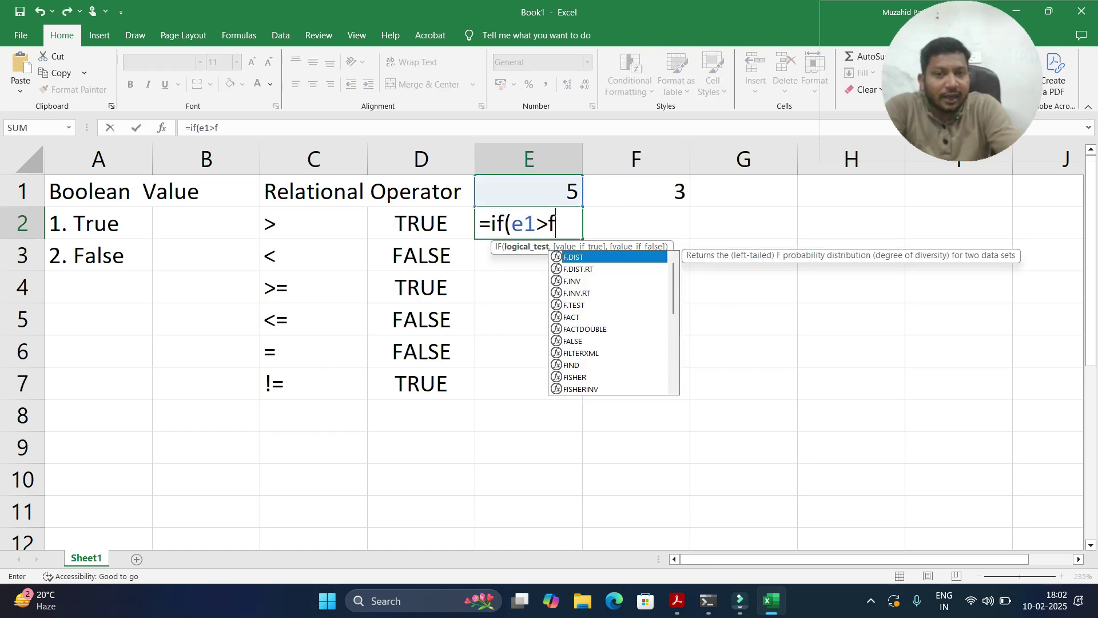
pyautogui.write('1,"Code",')
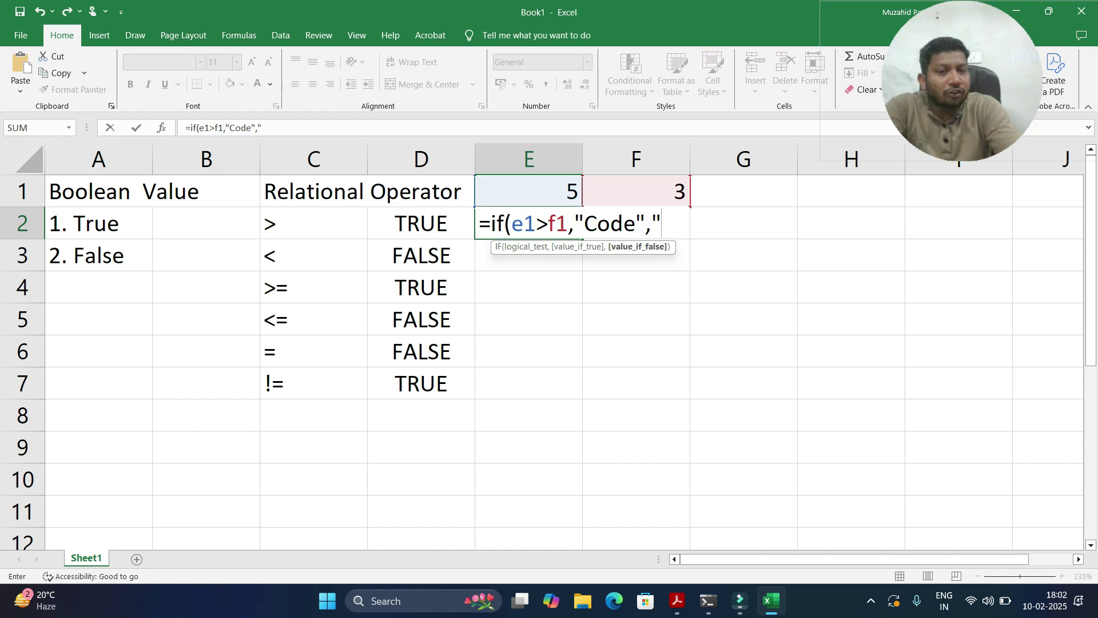
pyautogui.write(' Logic"')
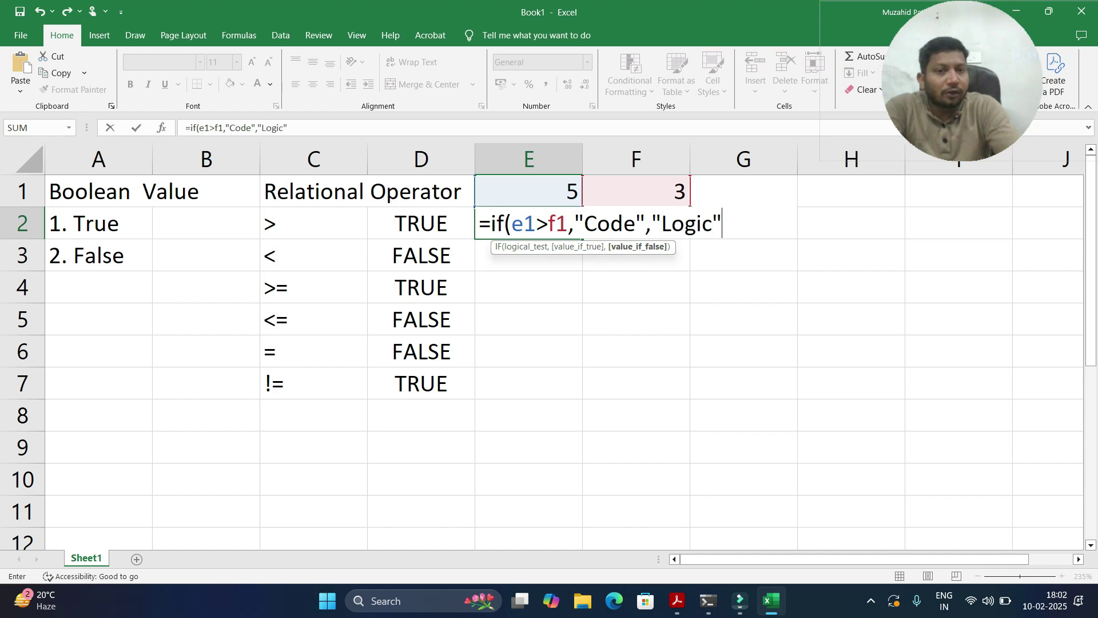
pyautogui.write(')')
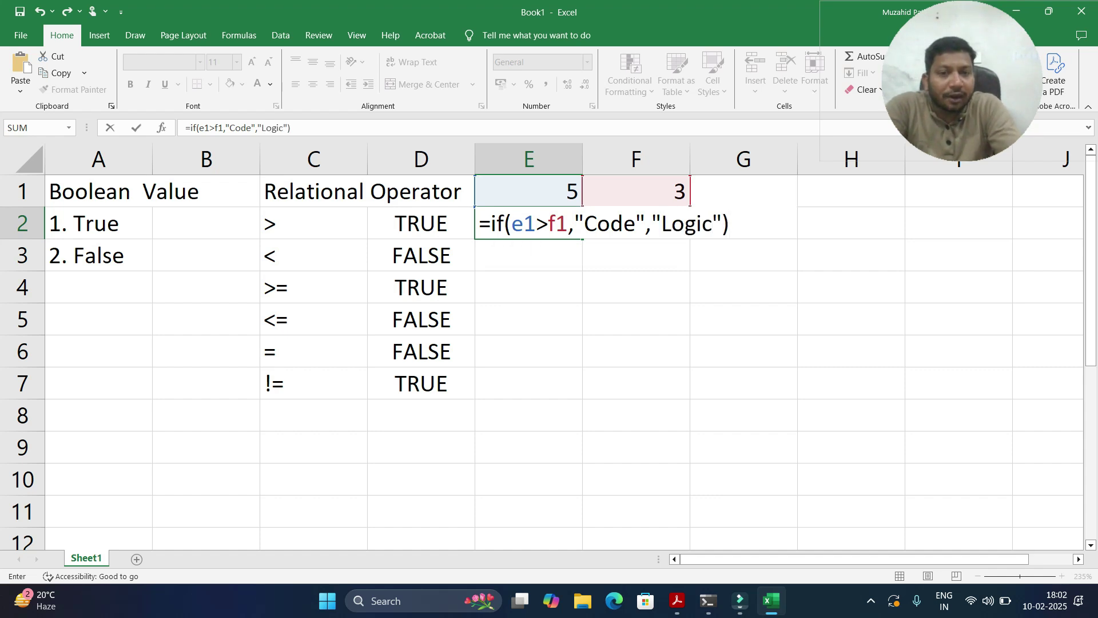
pyautogui.press('Return')
pyautogui.click(528, 224)
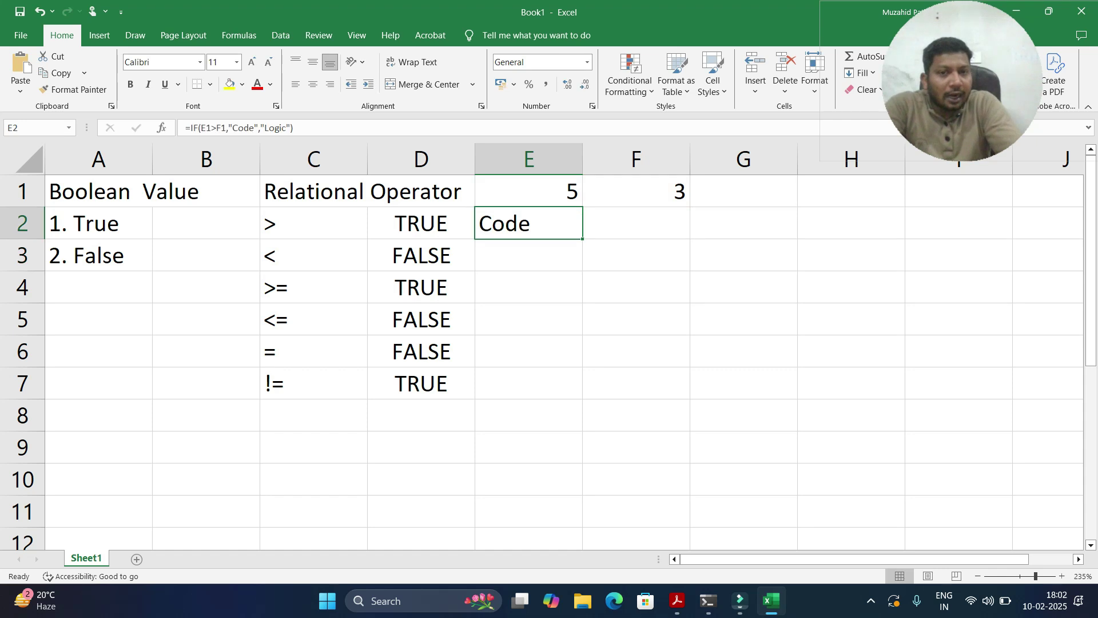
# Step: Set the value of cell F1 to 23
pyautogui.click(529, 191)
pyautogui.click(635, 191)
pyautogui.write('23')
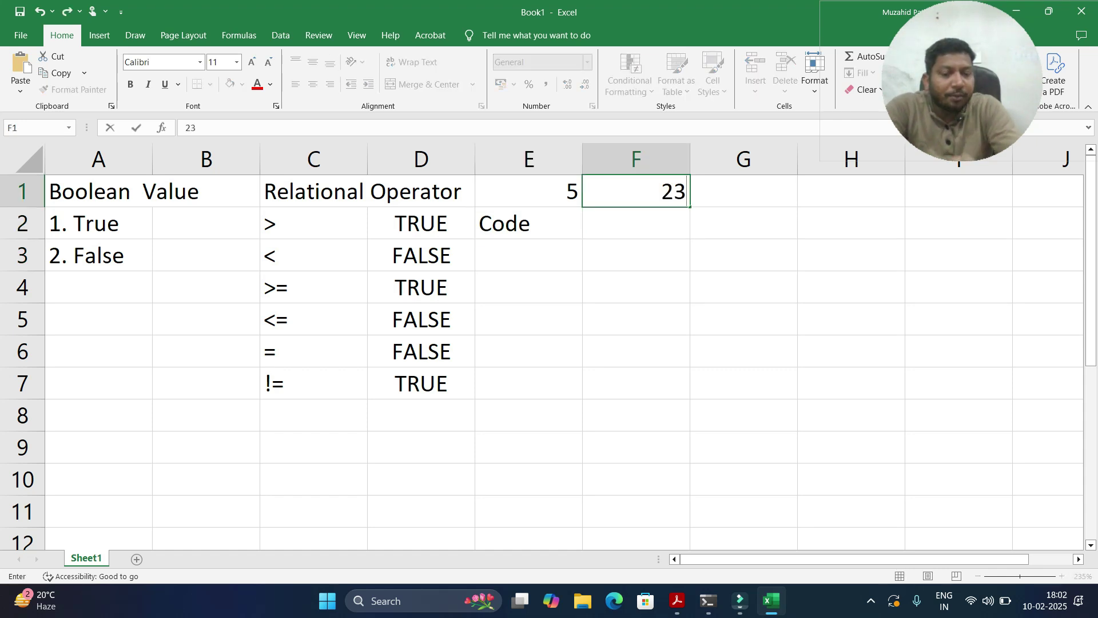
pyautogui.press('Return')
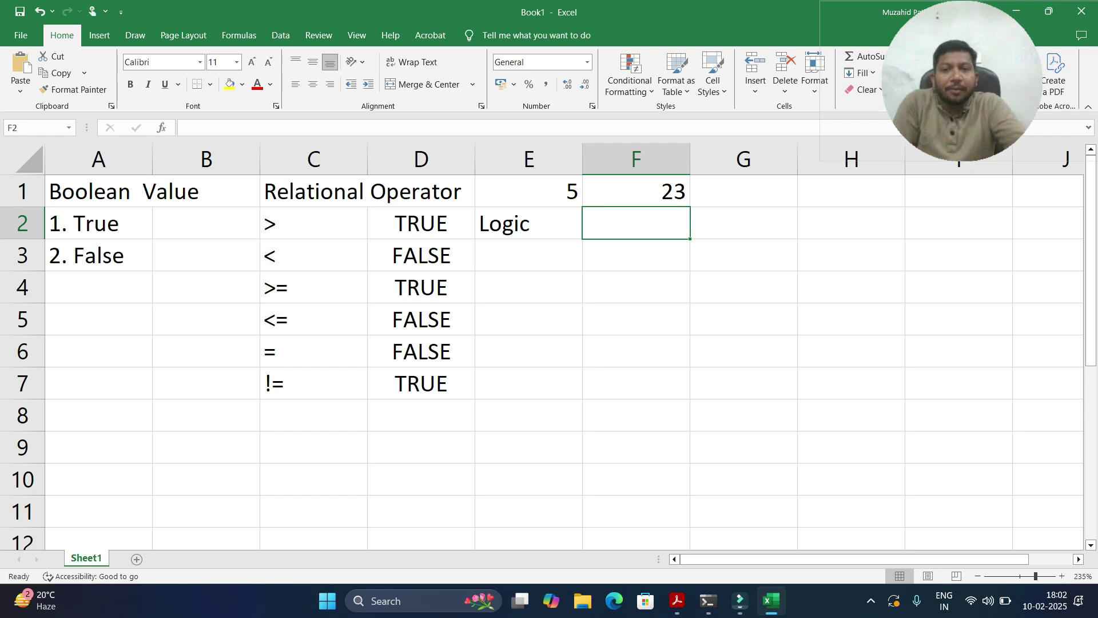
pyautogui.doubleClick(564, 224)
pyautogui.click(593, 223)
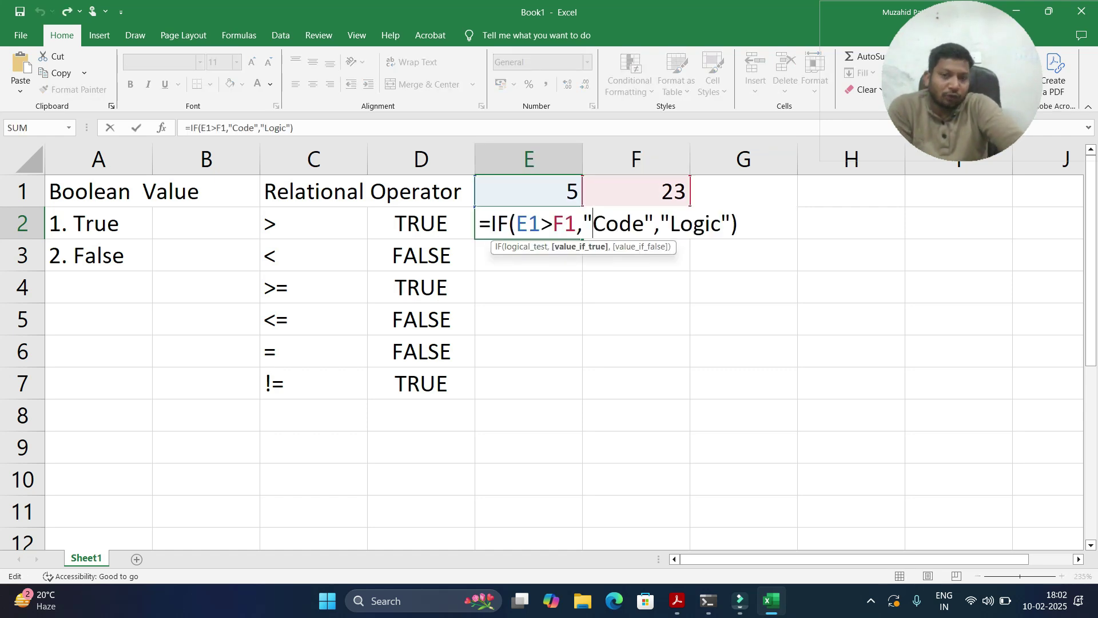
pyautogui.press('Escape')
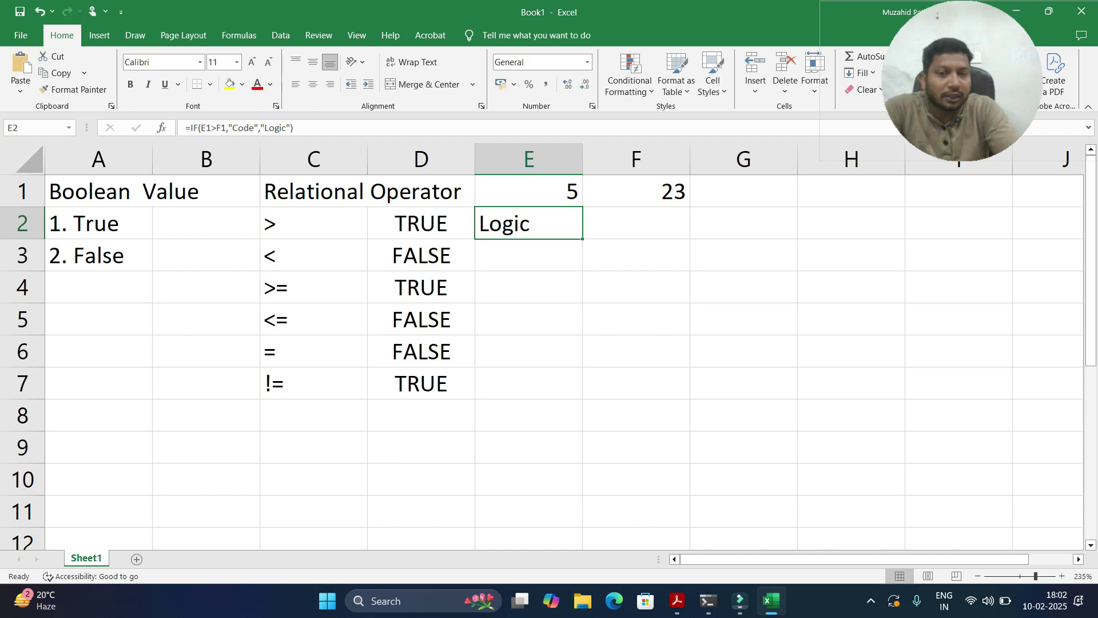
# Step: Clear cell E2 and start a new IF formula there with the logical test e1>f1 and "Microsoft" as the value if true
pyautogui.press('Delete')
pyautogui.write('=i')
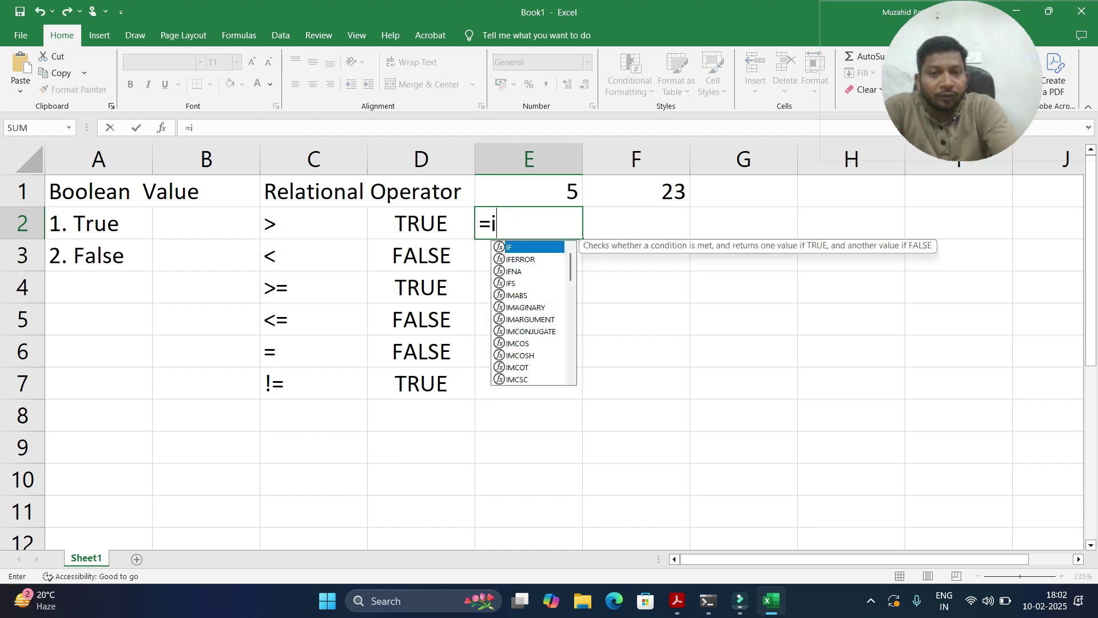
pyautogui.write('f(e1')
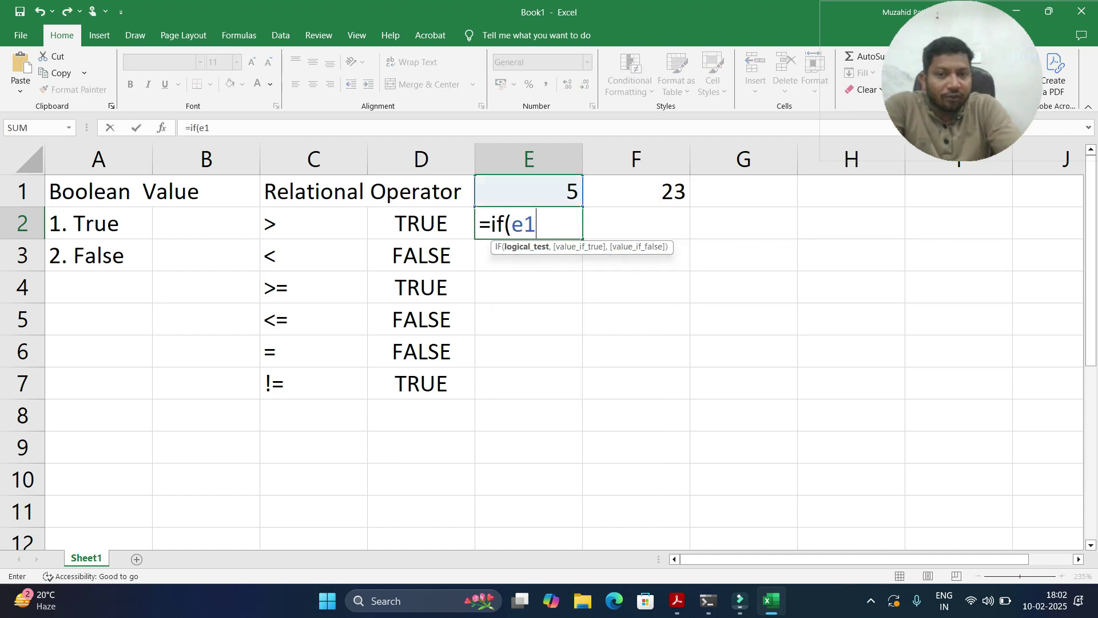
pyautogui.write('>f1,"')
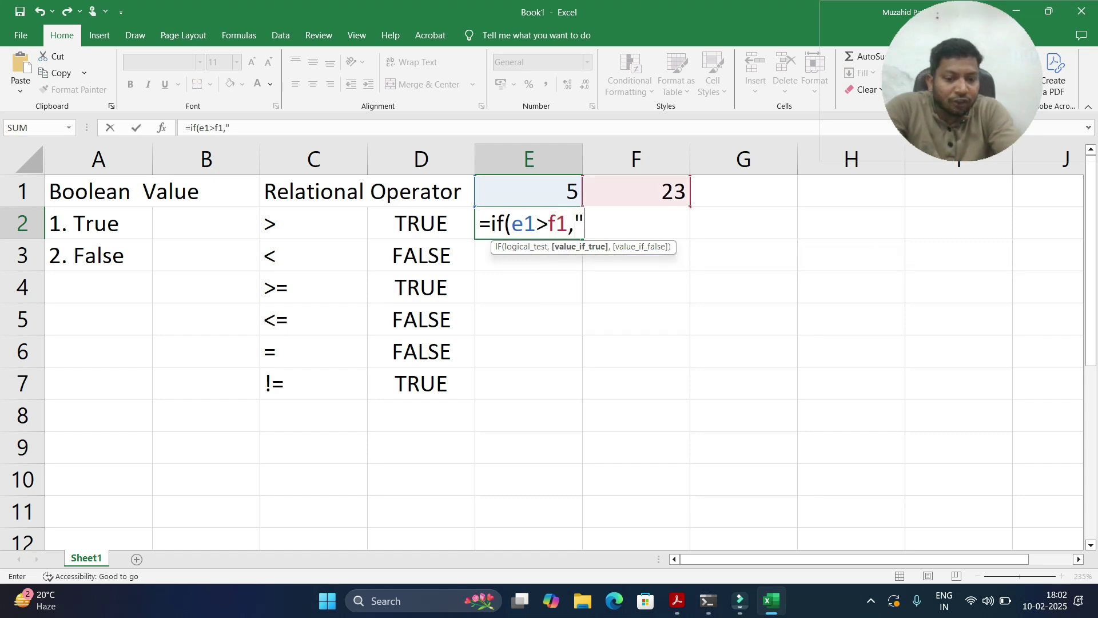
pyautogui.write('Mi')
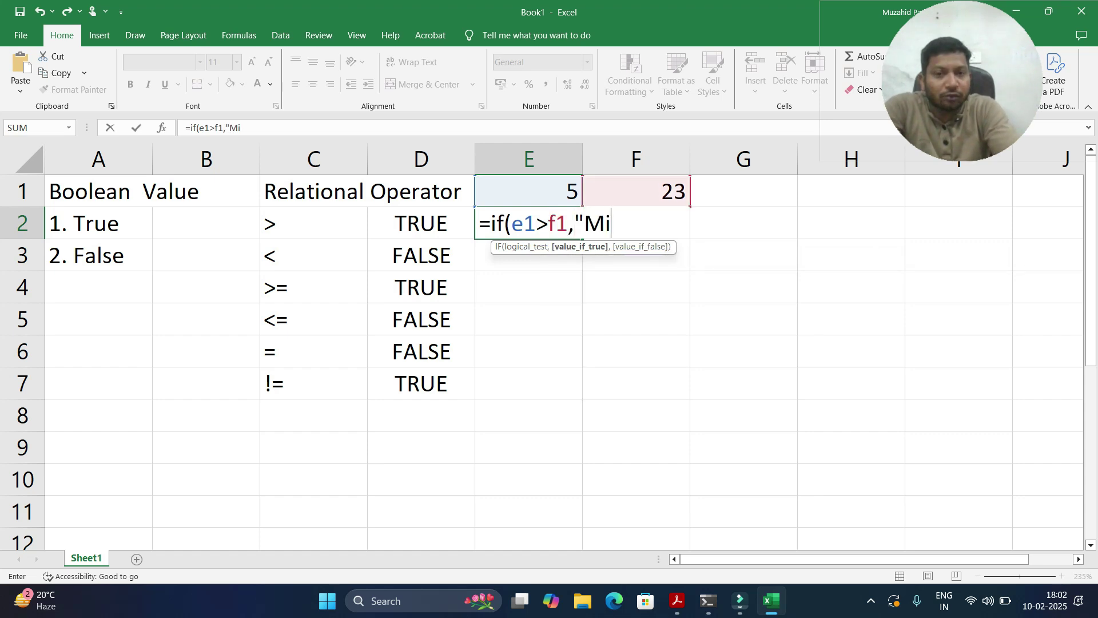
pyautogui.write('crosoft",i')
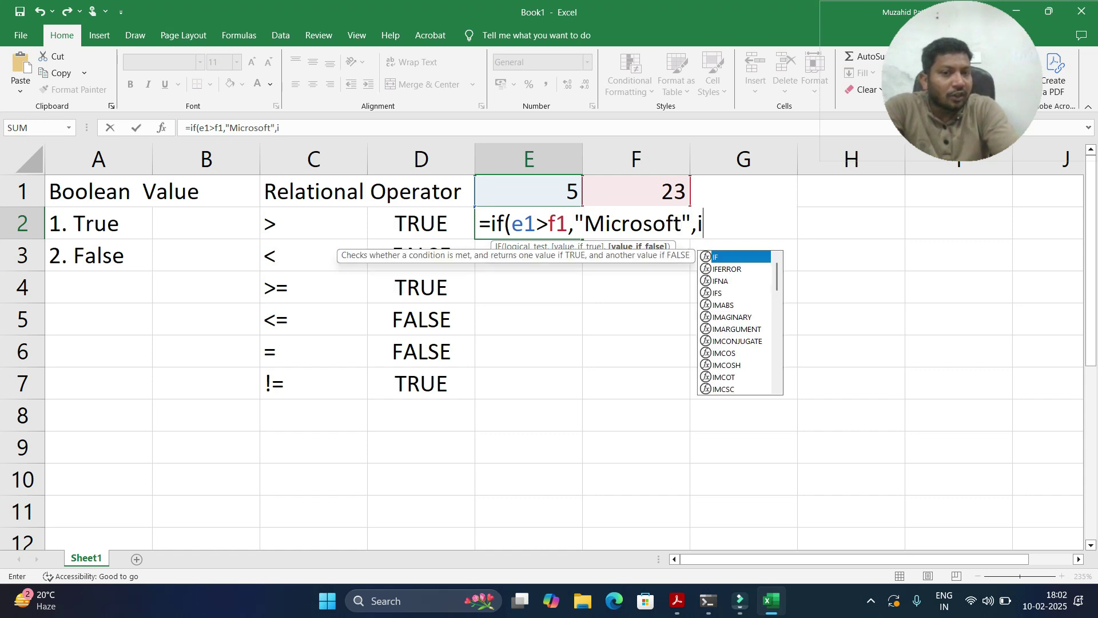
# Step: Nest a second IF in the E2 formula with the logical test e1<f1 and "Google" as its value if true
pyautogui.write('f(e1')
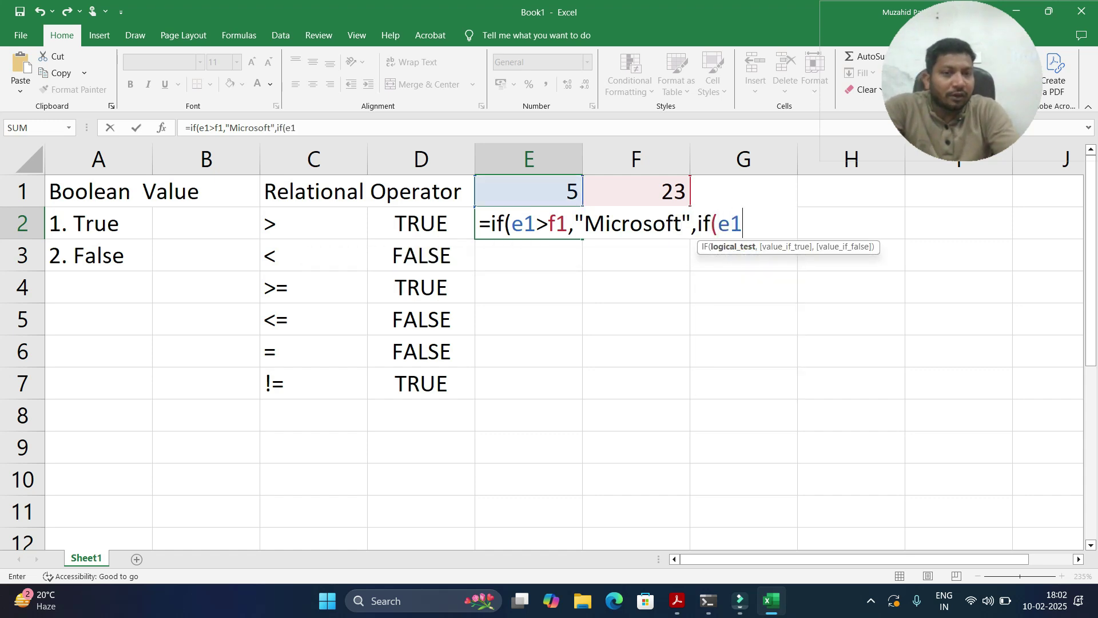
pyautogui.write('<f1,')
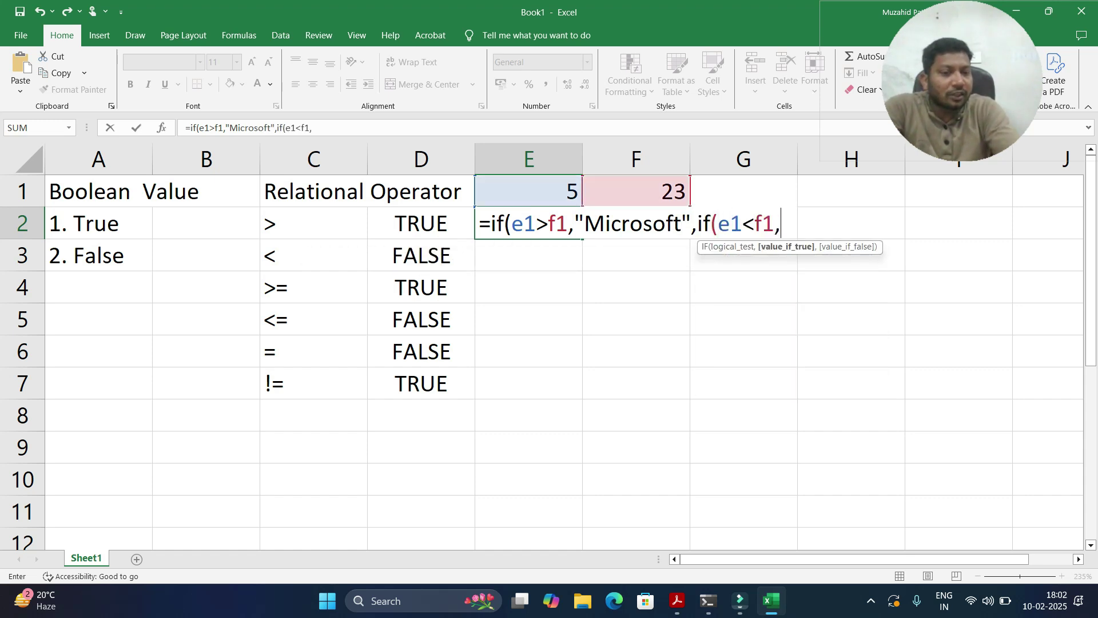
pyautogui.write('"Google"')
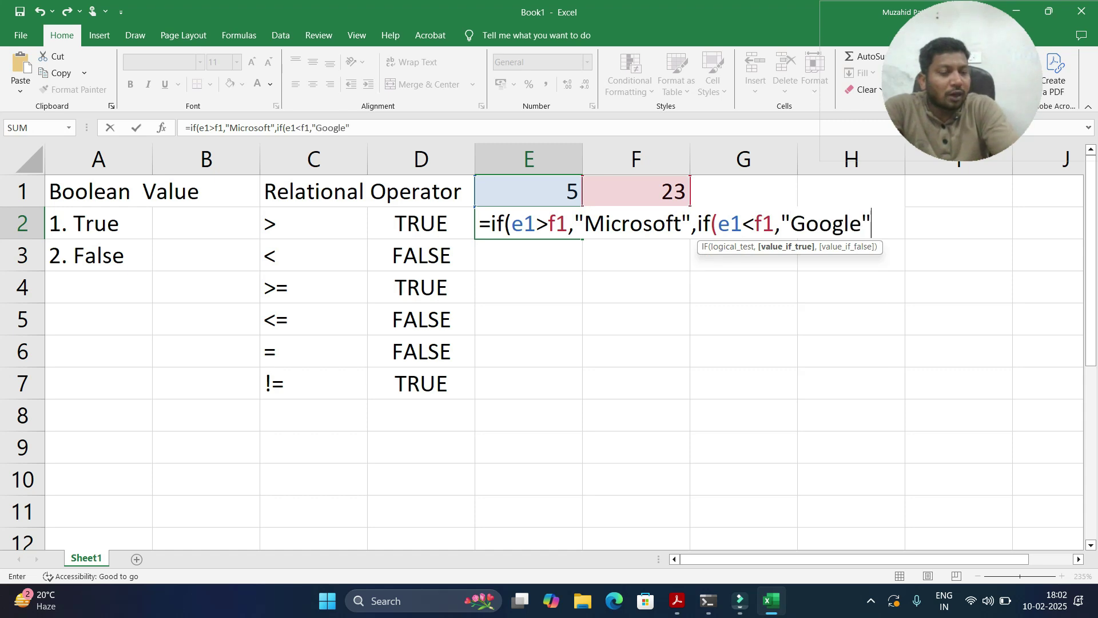
pyautogui.write(')')
pyautogui.press('BackSpace')
# Step: Nest a third IF as the second IF's value if false in cell E2, with the logical test e1=f1
pyautogui.write(',if')
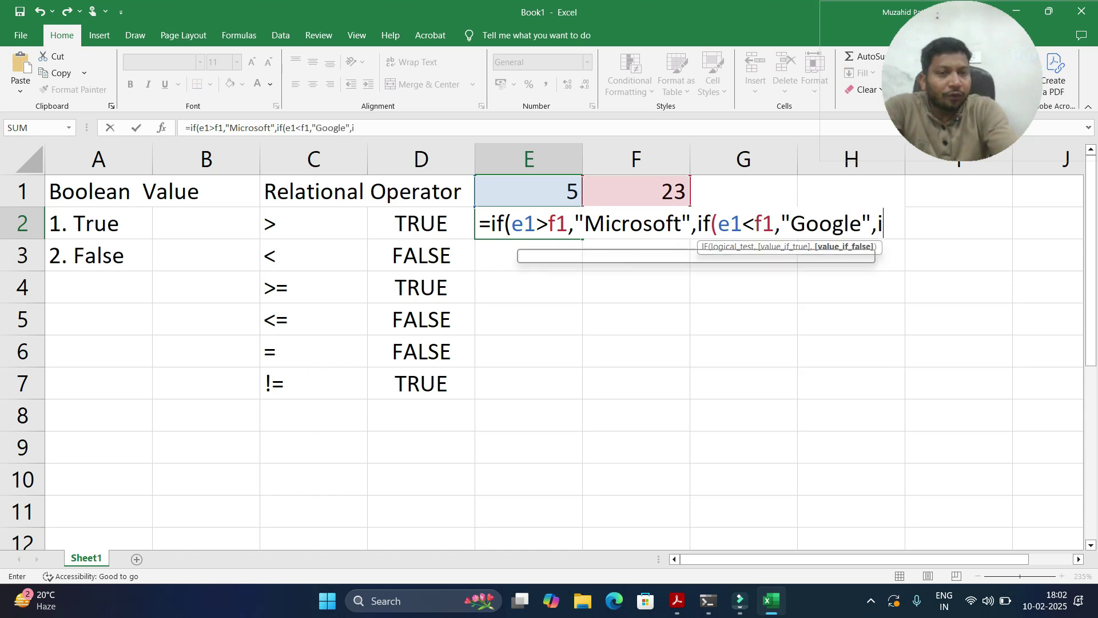
pyautogui.write(')')
pyautogui.press('BackSpace')
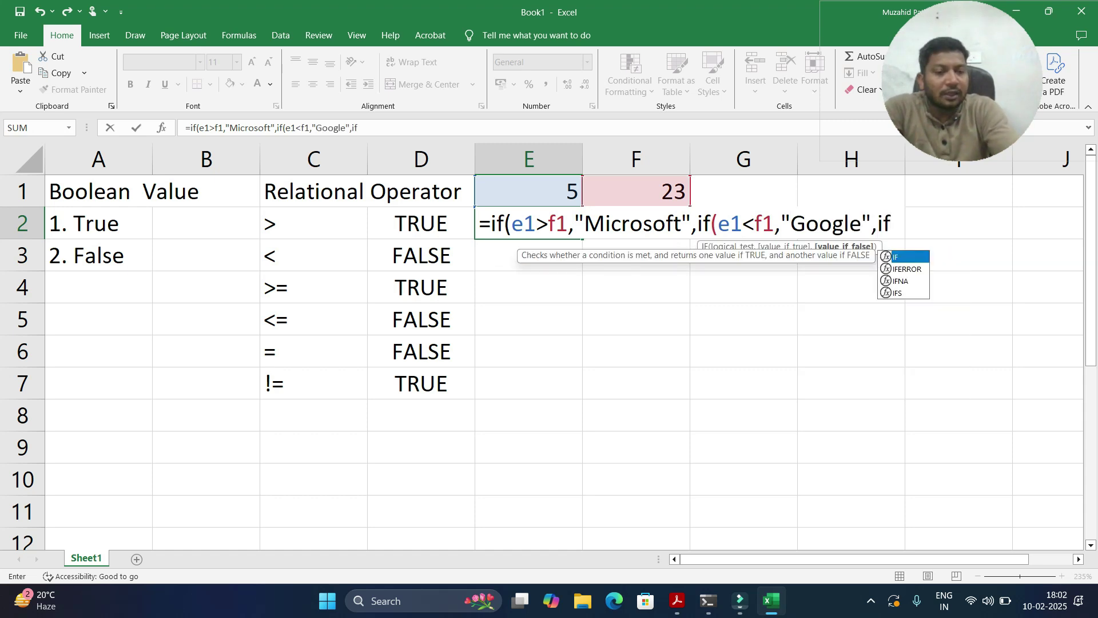
pyautogui.write('(f1=')
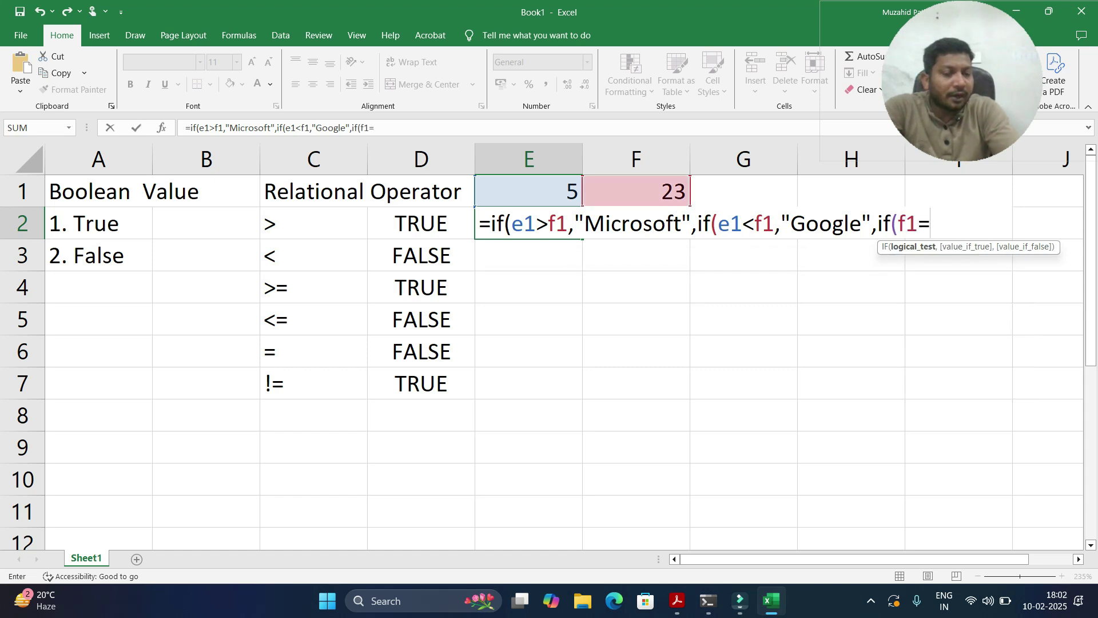
pyautogui.press('BackSpace')
pyautogui.press('BackSpace')
pyautogui.press('BackSpace')
pyautogui.write('f1')
pyautogui.press('BackSpace')
pyautogui.press('BackSpace')
pyautogui.write('f')
pyautogui.press('BackSpace')
pyautogui.write('e1=f1,"')
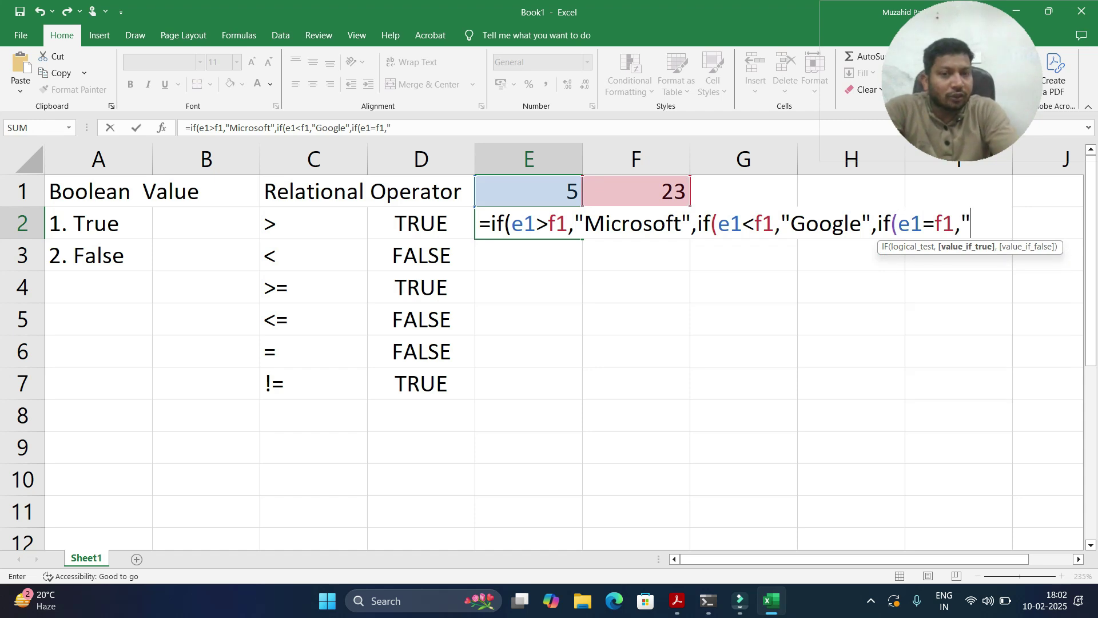
# Step: Add "Amazon" as the third IF's value if true in the E2 formula, and close that innermost IF
pyautogui.write('A')
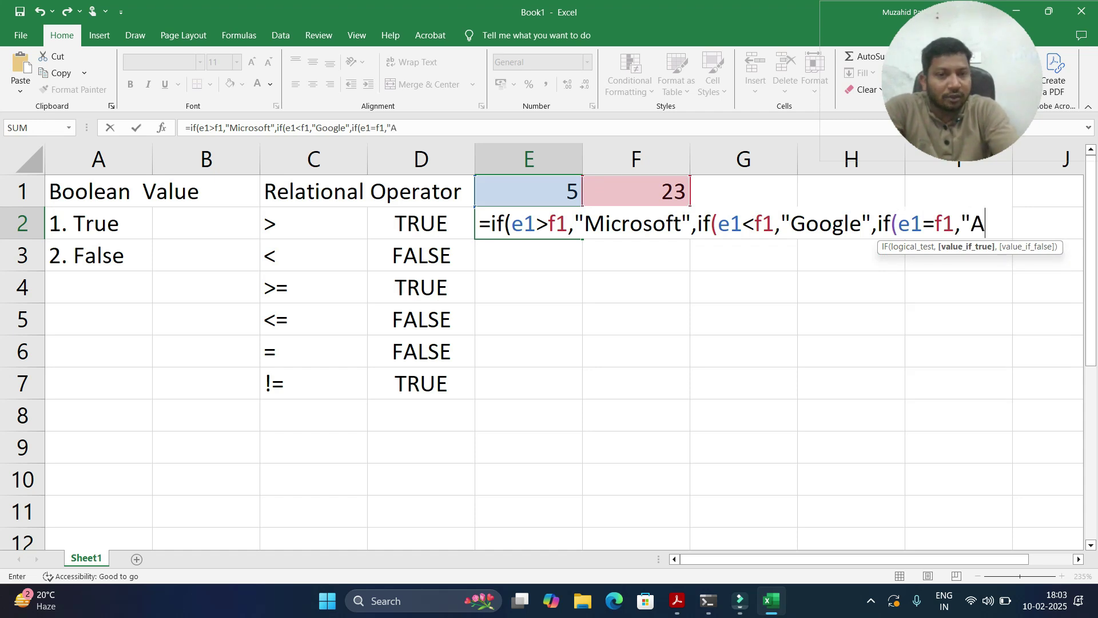
pyautogui.write('mzon"')
pyautogui.press('BackSpace')
pyautogui.press('BackSpace')
pyautogui.press('BackSpace')
pyautogui.press('BackSpace')
pyautogui.write('azon')
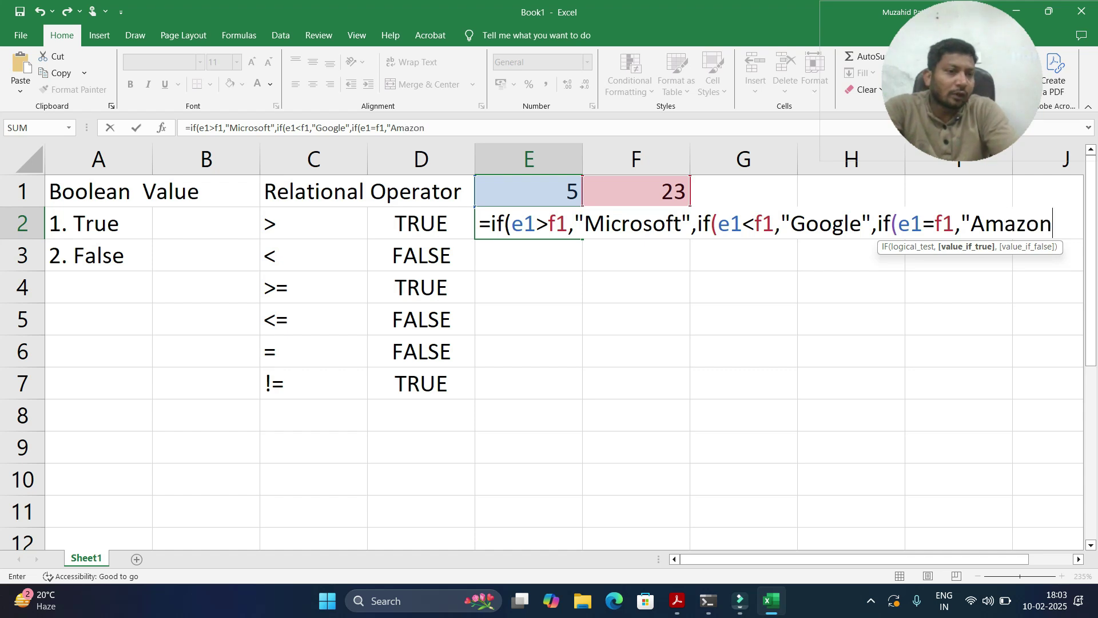
pyautogui.write('")')
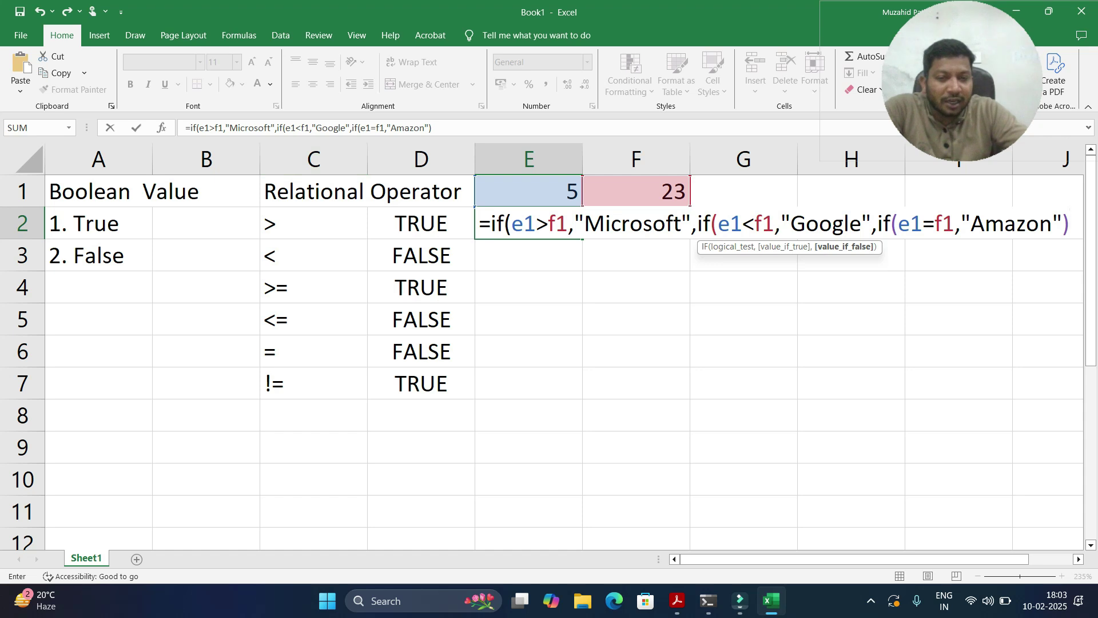
# Step: Review the e1>f1 and e1<f1 tests in the E2 formula and enter it, accepting the suggested correction that adds the missing closing parentheses
pyautogui.moveTo(524, 223); pyautogui.dragTo(568, 224)
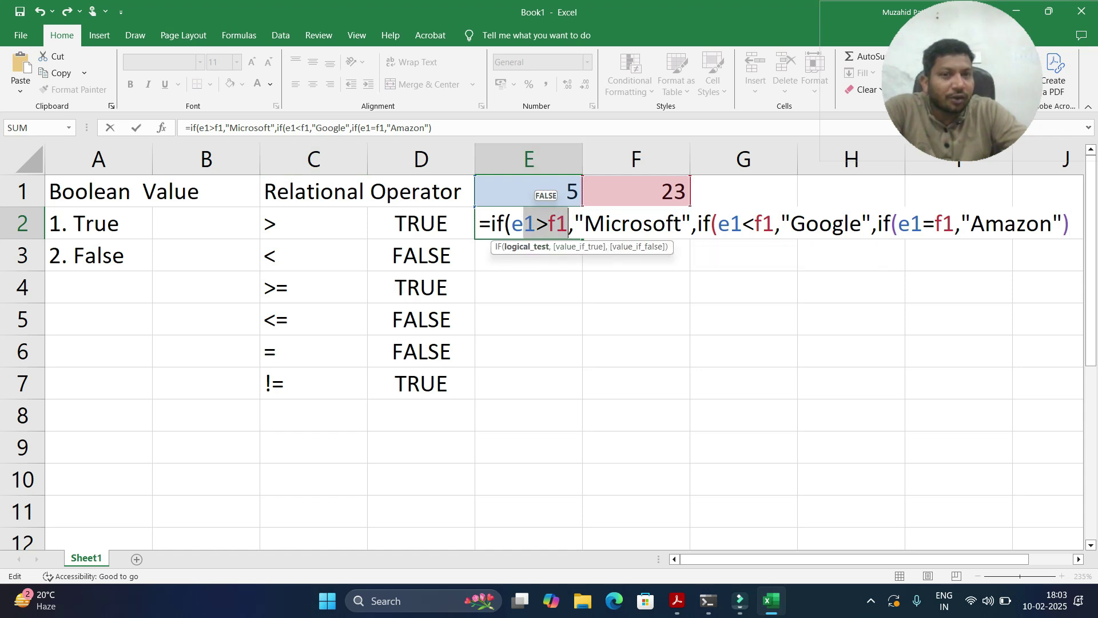
pyautogui.moveTo(523, 223); pyautogui.dragTo(575, 223)
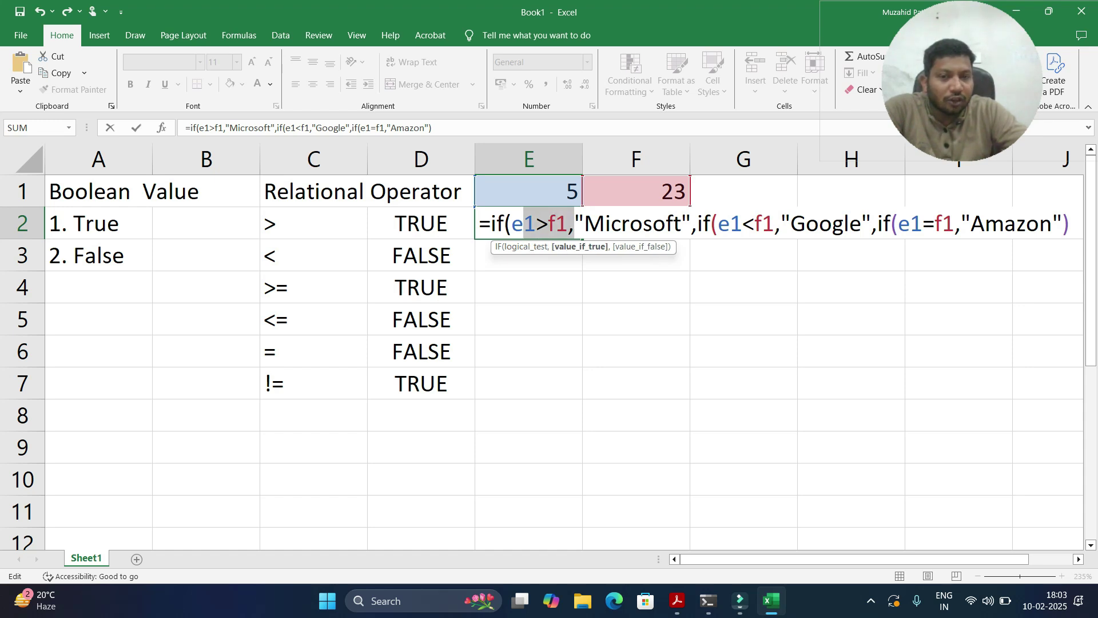
pyautogui.moveTo(718, 224); pyautogui.dragTo(775, 224)
pyautogui.click(730, 223)
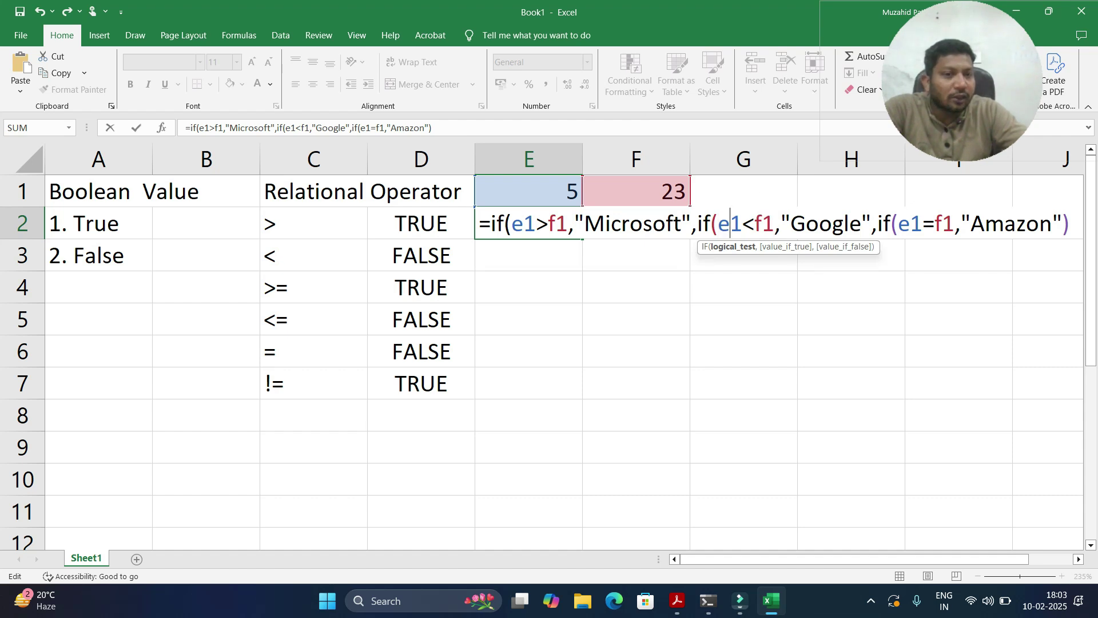
pyautogui.press('Return')
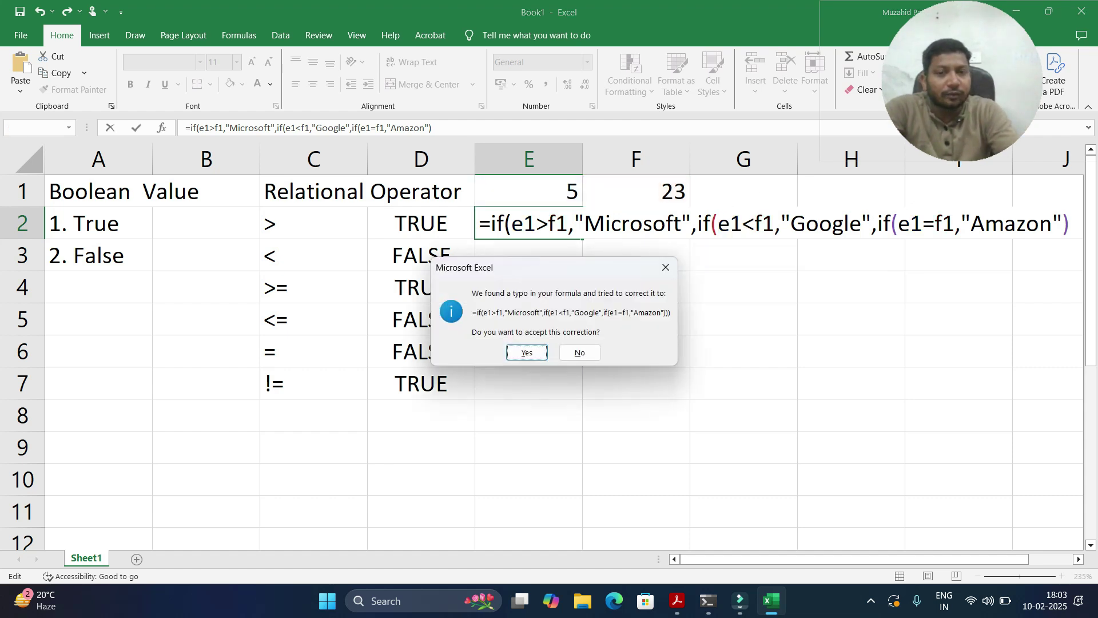
pyautogui.press('Return')
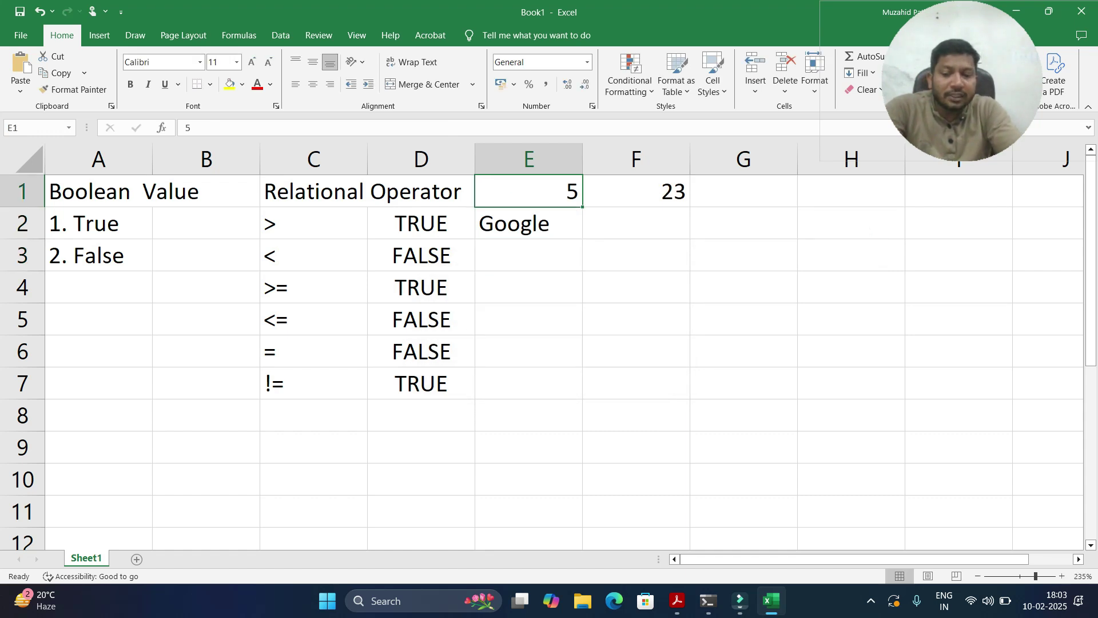
# Step: Test the nested IF by setting cell E1 to 34 and cell F1 to 34 as well
pyautogui.write('34')
pyautogui.press('Return')
pyautogui.press('Up')
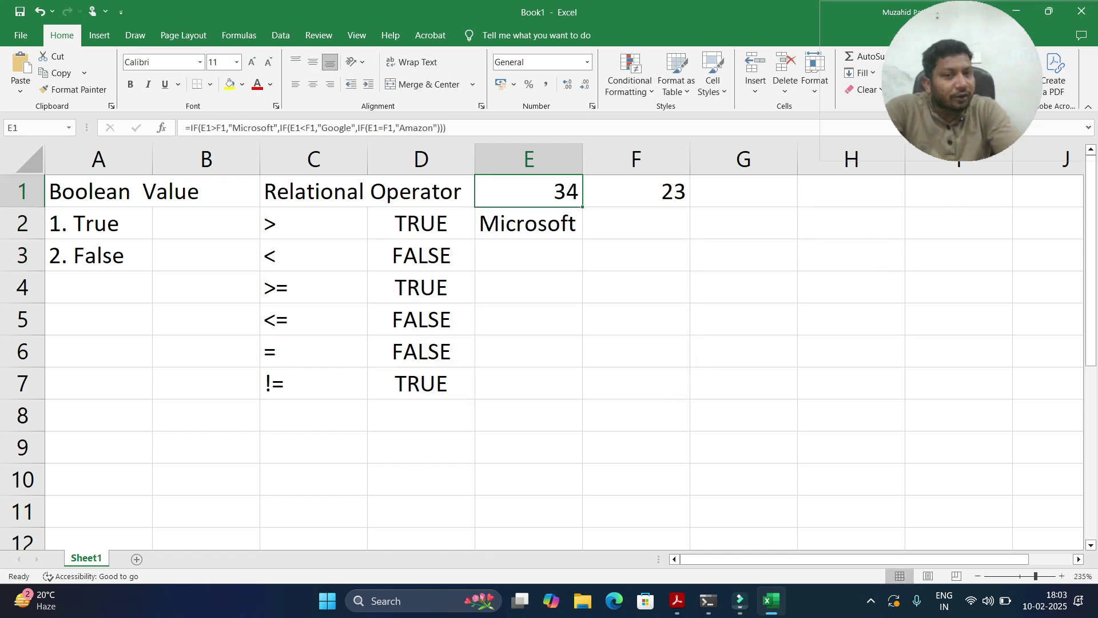
pyautogui.click(635, 191)
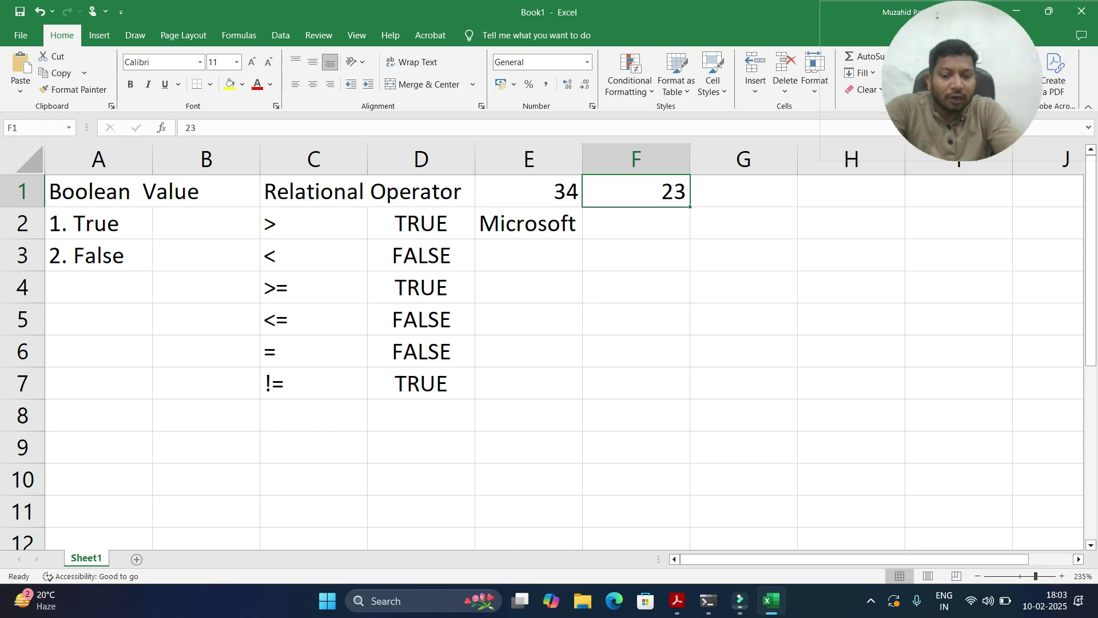
pyautogui.write('34')
pyautogui.press('Return')
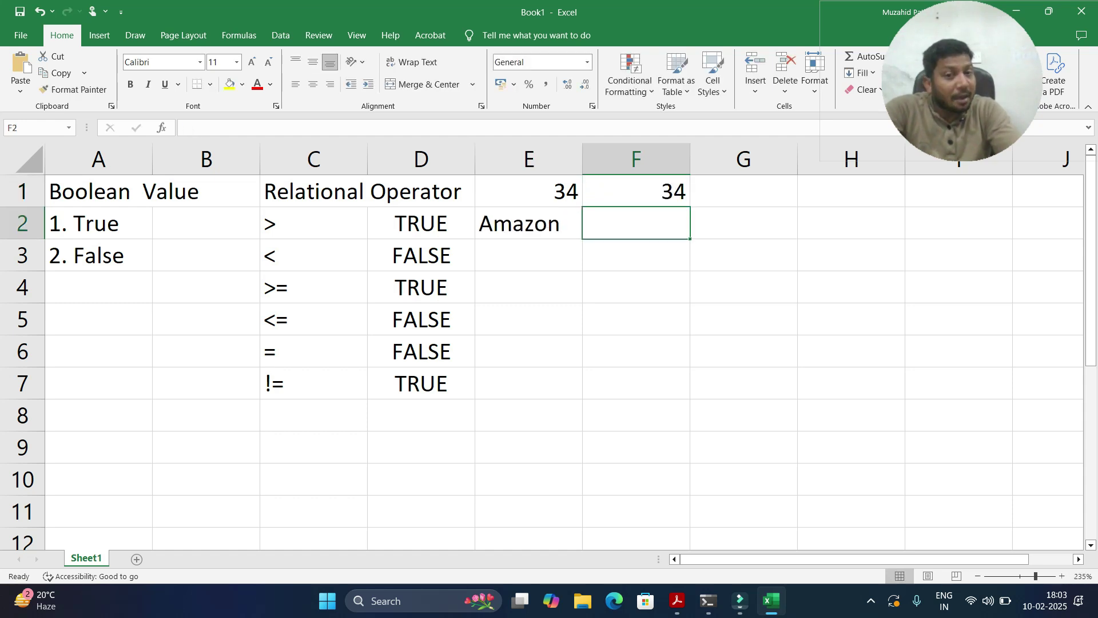
pyautogui.click(635, 192)
pyautogui.click(530, 191)
pyautogui.click(636, 191)
pyautogui.click(744, 191)
pyautogui.click(636, 191)
pyautogui.click(530, 192)
pyautogui.click(636, 191)
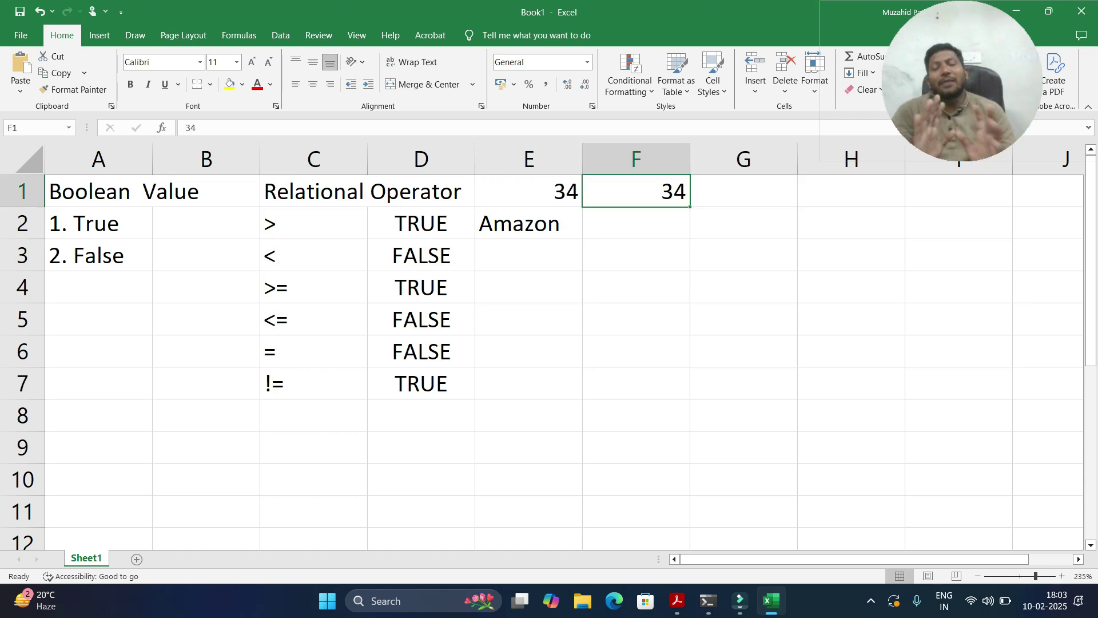